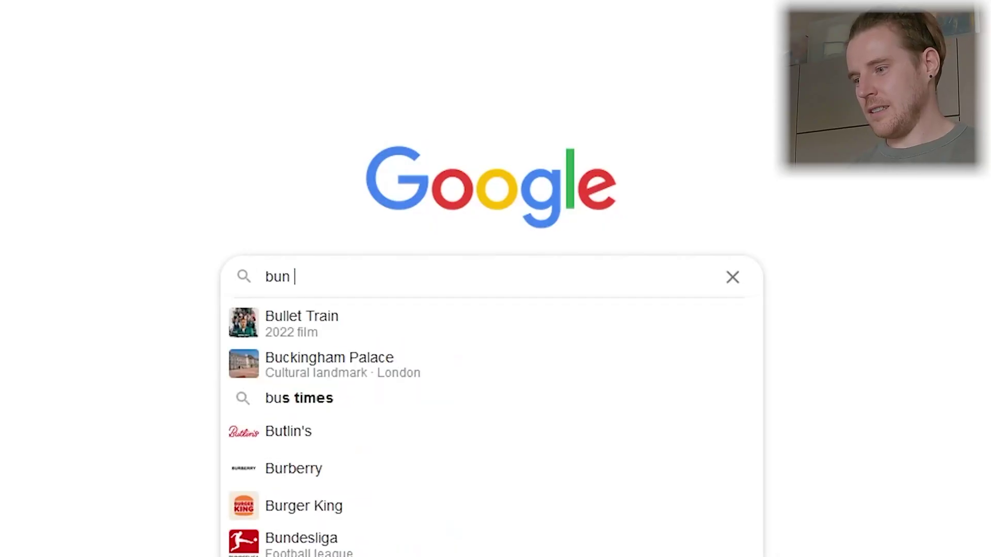
text(javascript runtime)
Run the Google search for 'bun javascript runtime'.
key(Return)
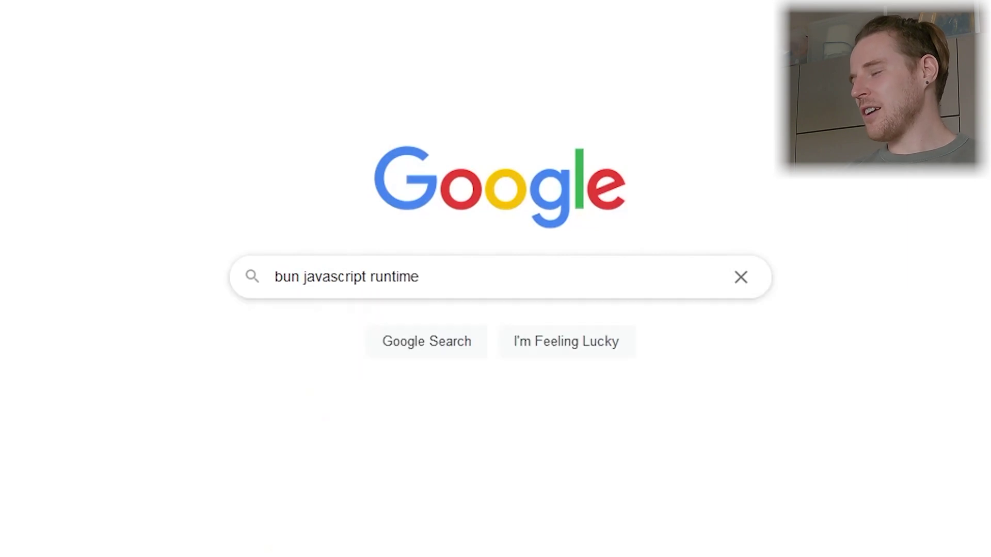
Open bun.sh and read the node_modules and TypeScript/JSX support points, highlighting each.
click(205, 172)
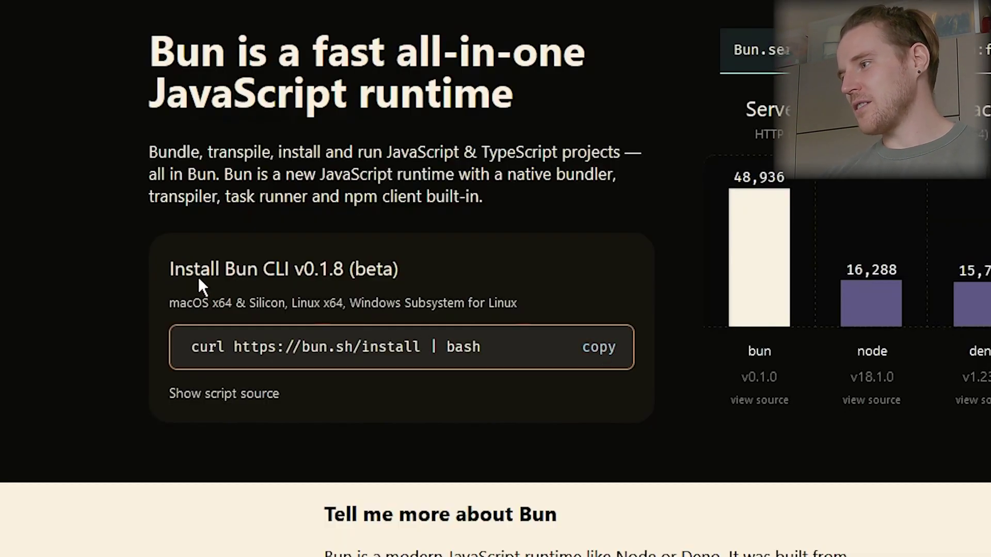
scroll(52, 318, down, 3)
scroll(177, 283, down, 3)
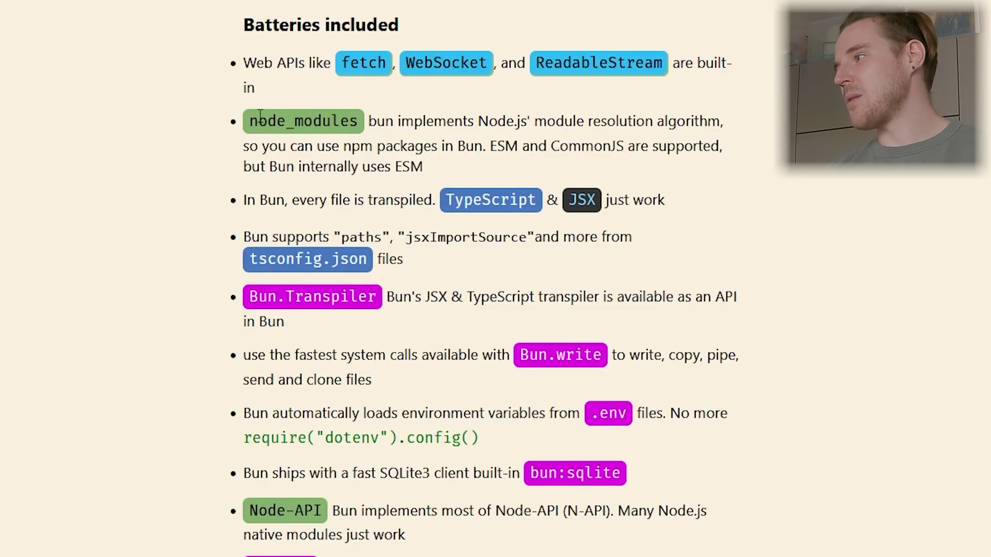
mouse_move(259, 116)
mouse_down()
mouse_move(448, 121)
mouse_move(424, 172)
mouse_up()
click(425, 172)
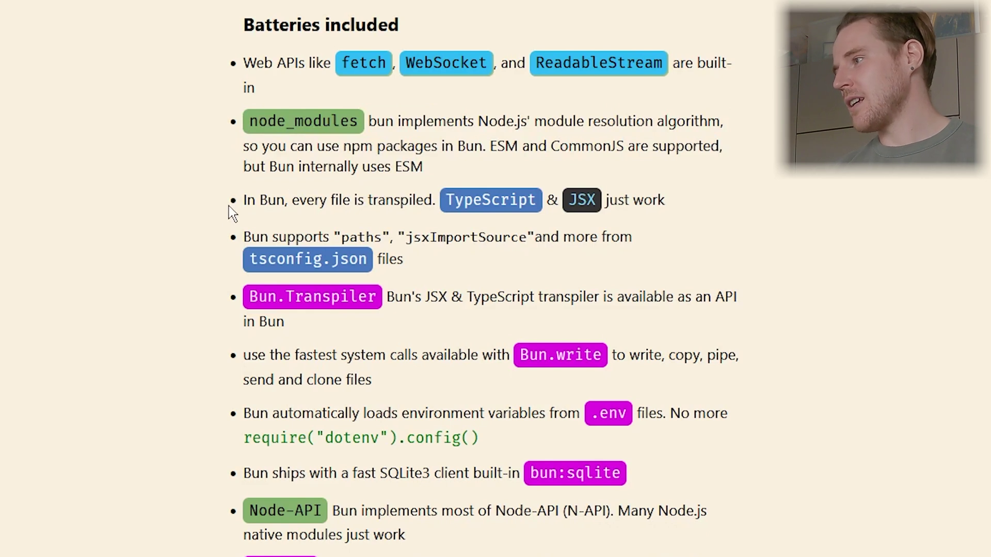
drag(229, 206, 577, 236)
click(434, 219)
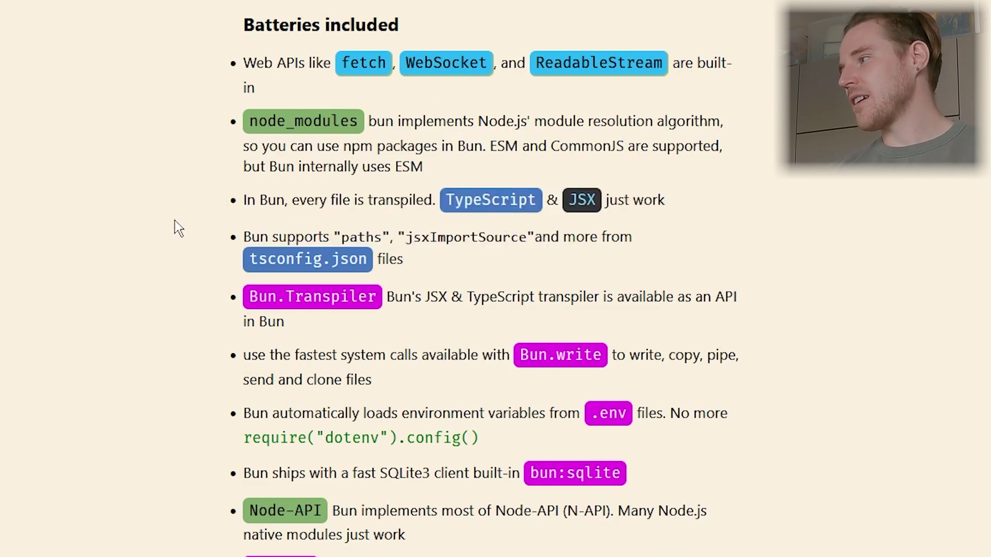
scroll(152, 224, down, 2)
scroll(152, 223, down, 3)
scroll(149, 223, down, 2)
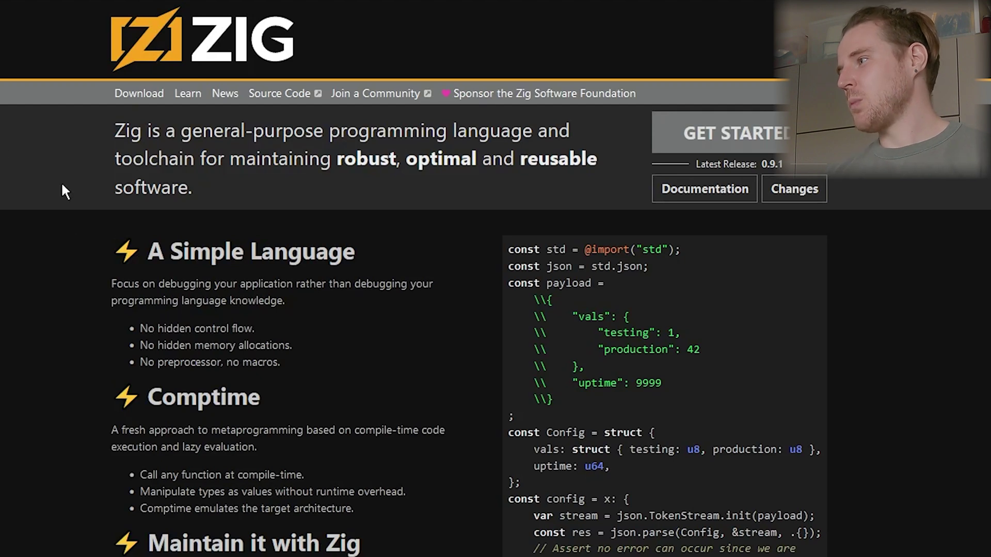
scroll(62, 184, down, 2)
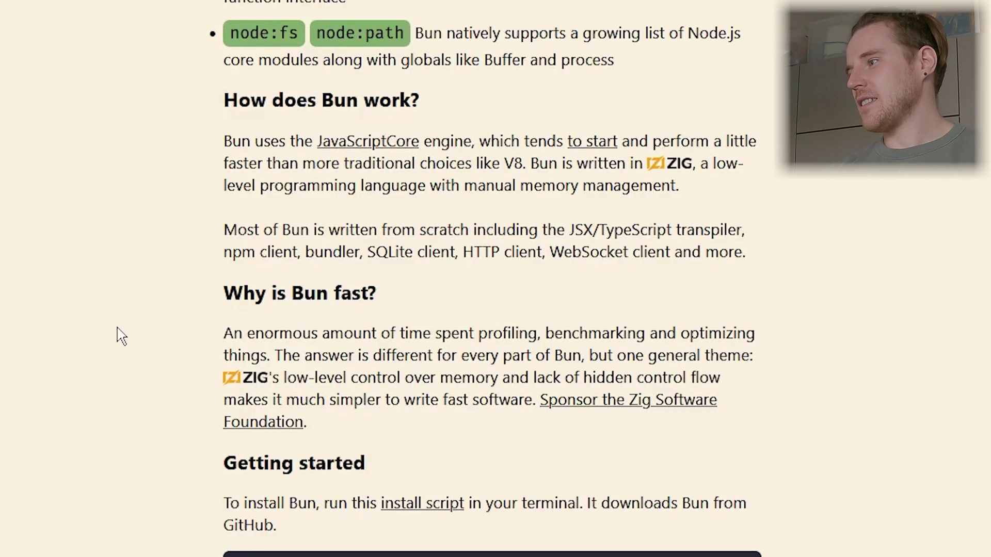
scroll(139, 305, down, 1)
scroll(137, 283, down, 1)
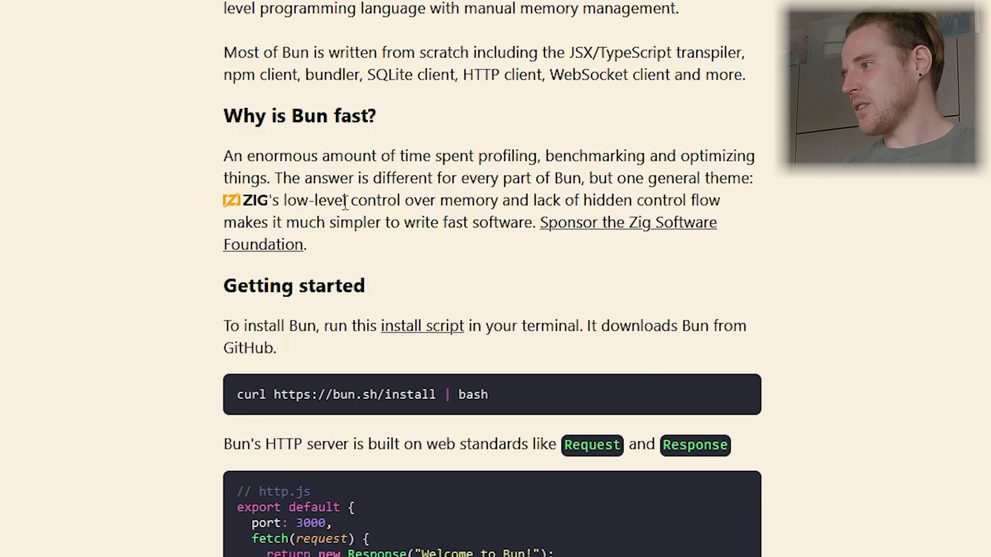
scroll(331, 203, down, 2)
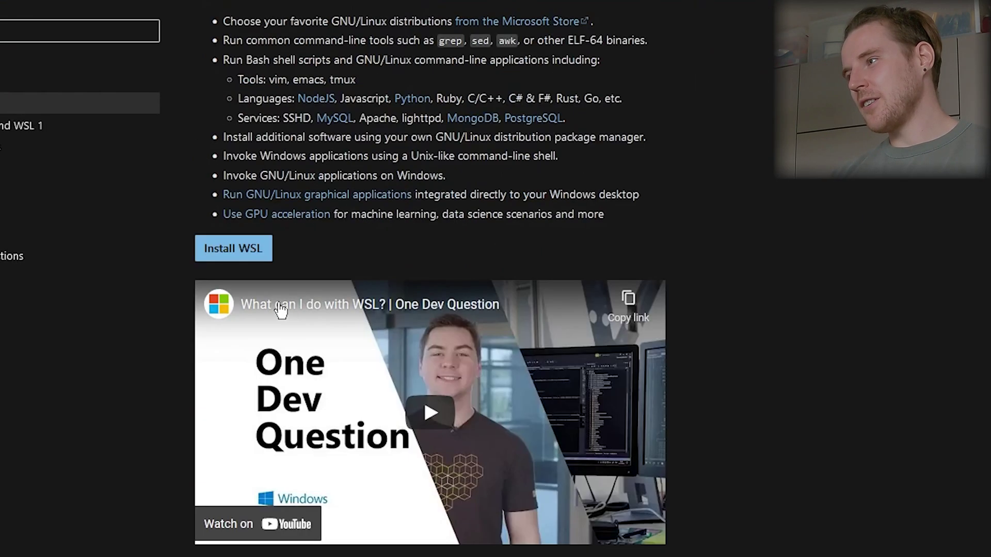
Open the Install Linux on Windows with WSL guide from the overview page.
click(243, 257)
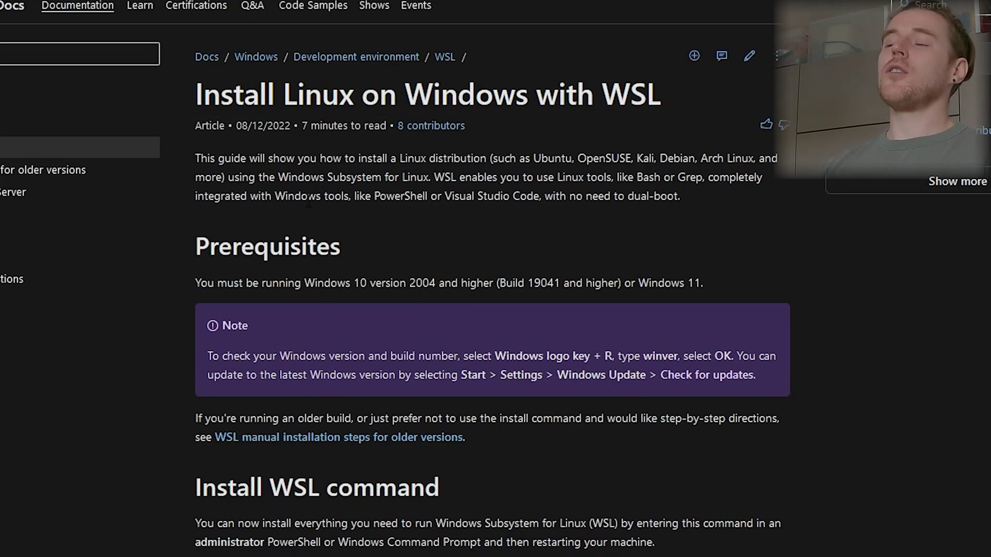
scroll(251, 225, down, 4)
scroll(240, 303, down, 2)
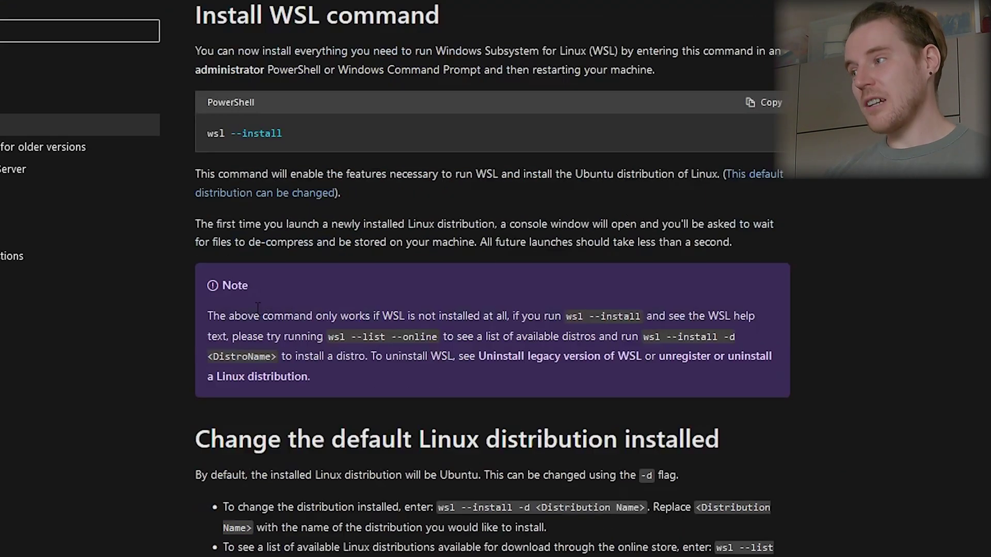
scroll(255, 307, down, 3)
scroll(256, 307, down, 5)
scroll(250, 309, down, 1)
scroll(248, 305, down, 4)
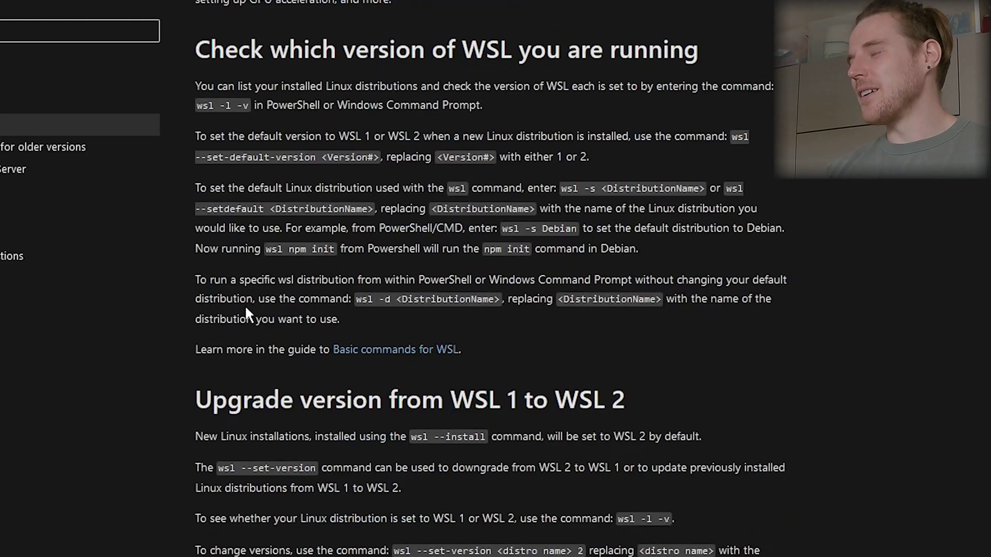
scroll(245, 305, down, 5)
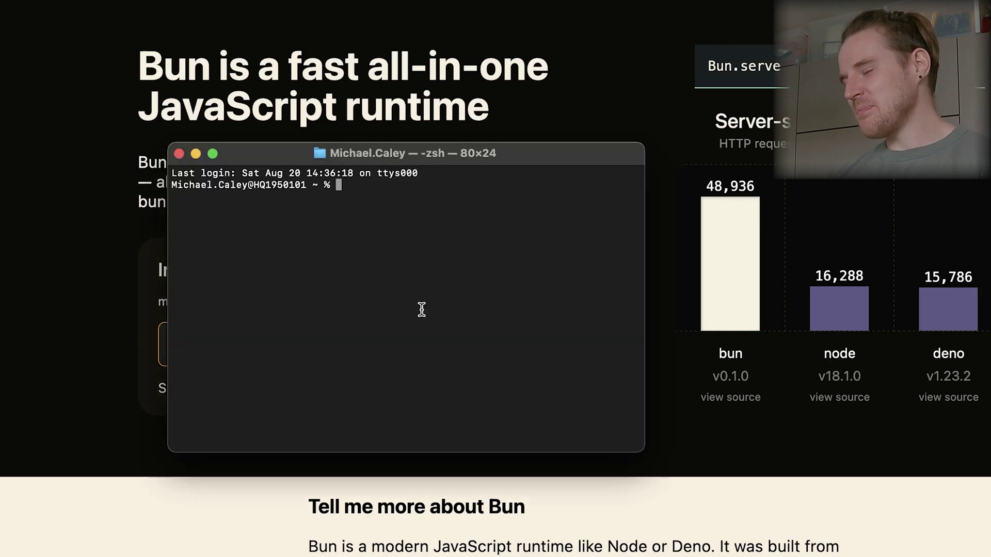
text(curl https://bun.sh/install | bash)
key(Return)
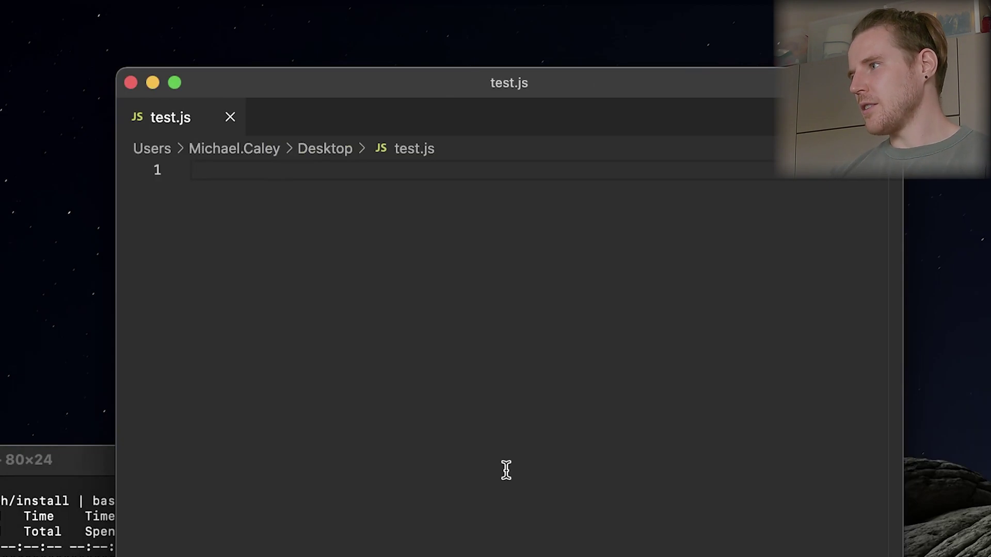
text(functio)
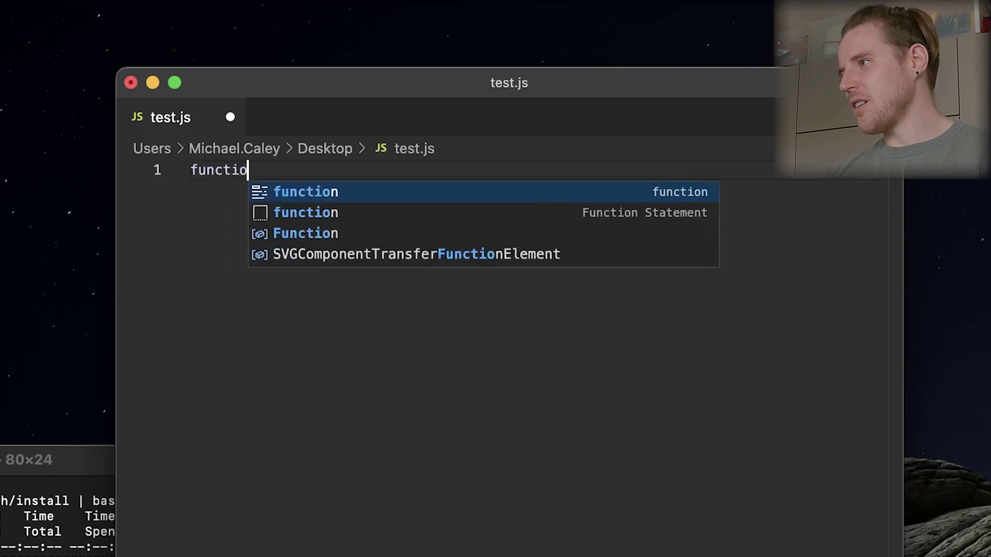
text(n)
Wrap test.js in a self-invoking function whose body calls console.log(), fixing the 'loh' typo.
key(super+Left)
text(())
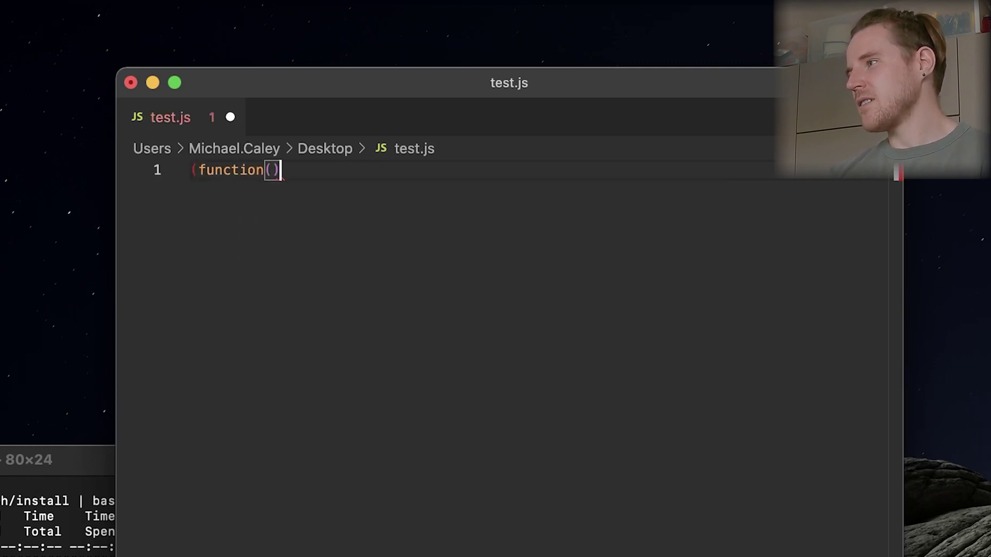
text({})())
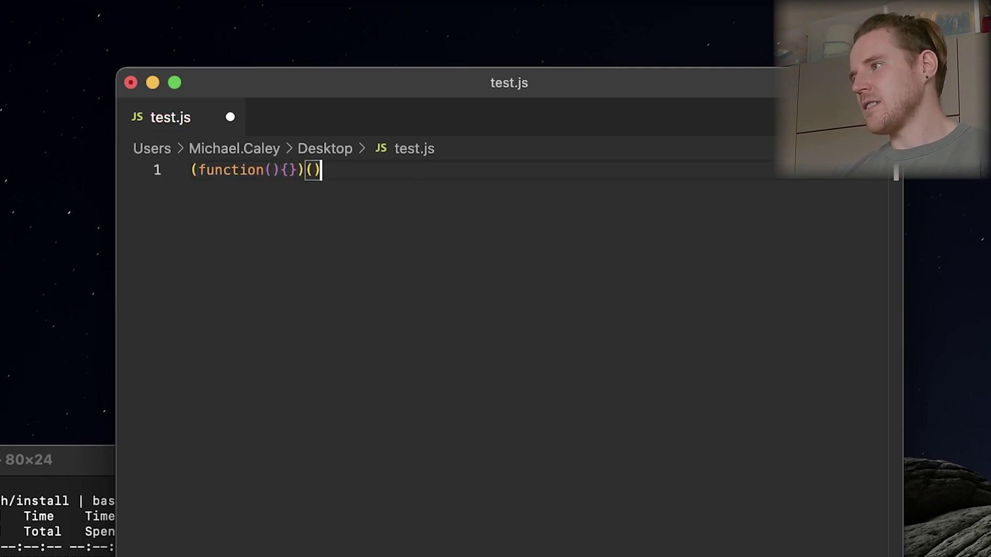
key(Left)
key(Return)
text(conso)
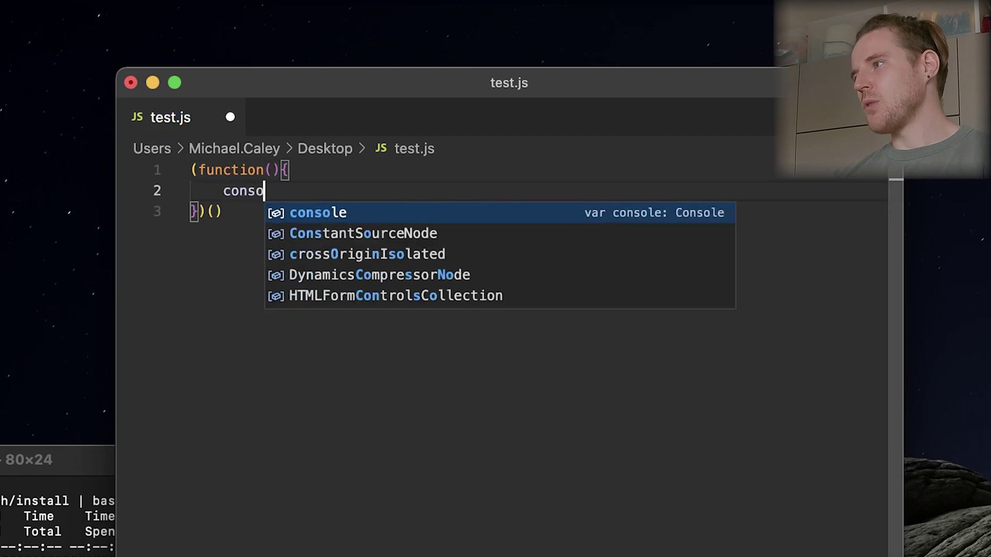
text(le.loh();)
key(Left)
key(Left)
key(Left)
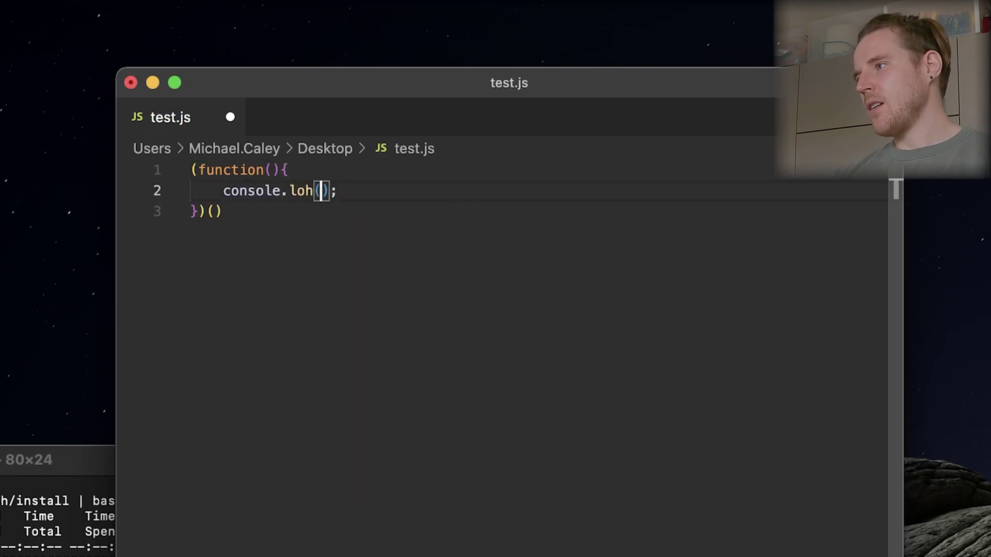
key(BackSpace)
text(g)
key(Right)
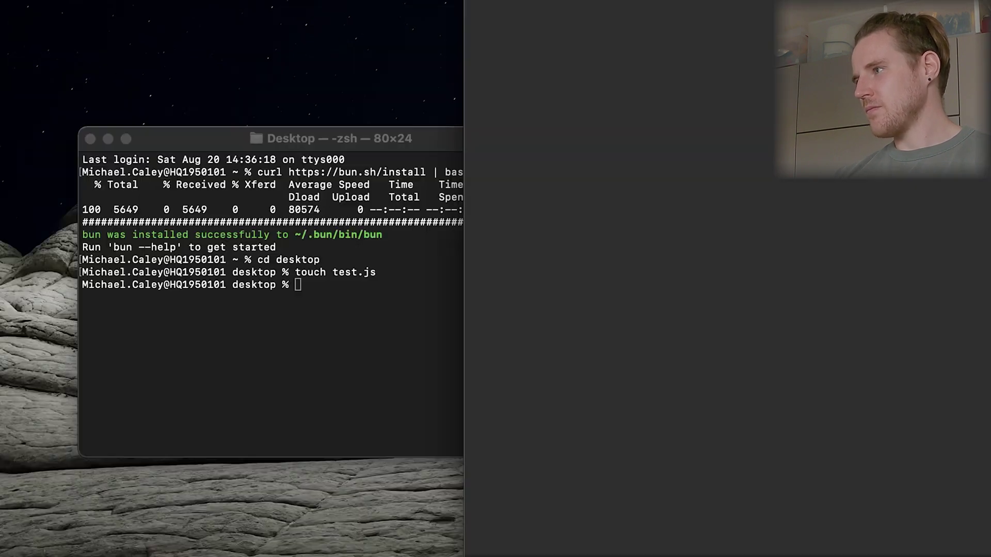
Run test.js under Bun (printing 8) and then under Node in the Terminal.
click(193, 391)
text(bun test.js)
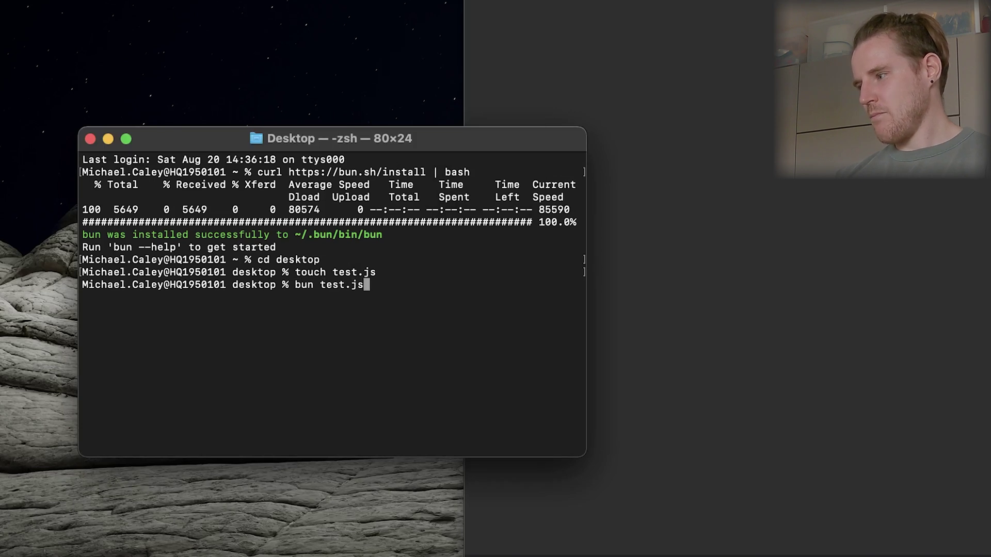
key(Return)
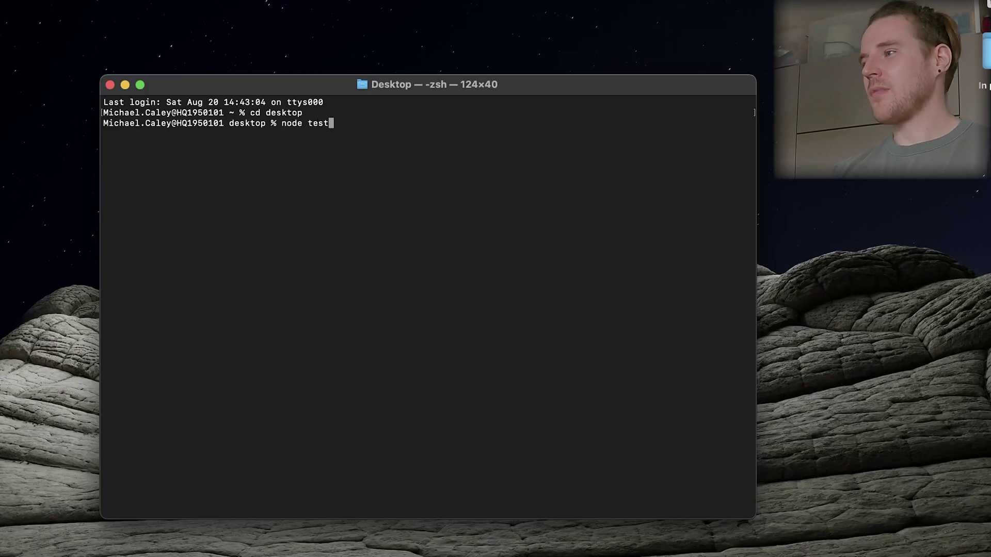
text(js)
key(Return)
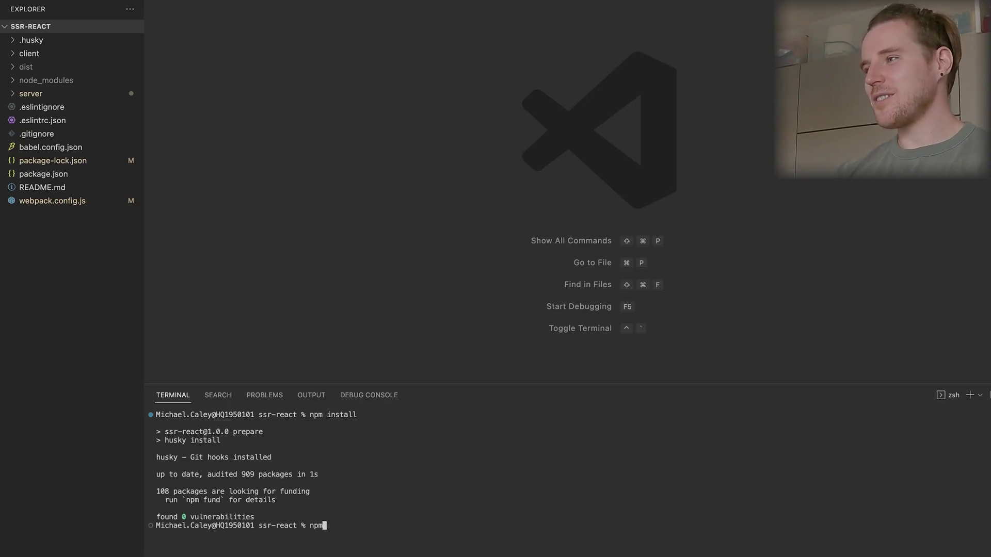
Start the ssr-react app with npm run start and reload localhost:3000 in Chrome.
key(Return)
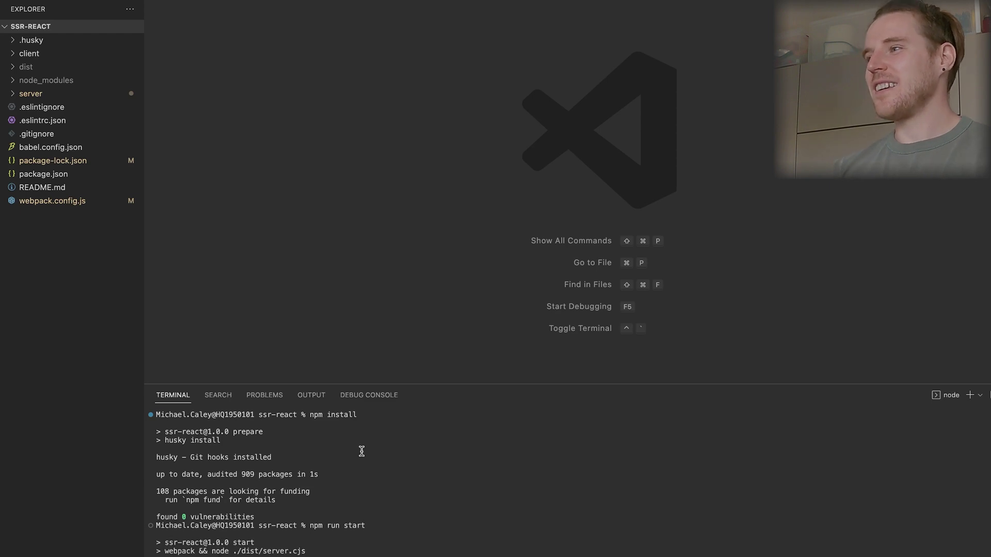
key(ctrl+Right)
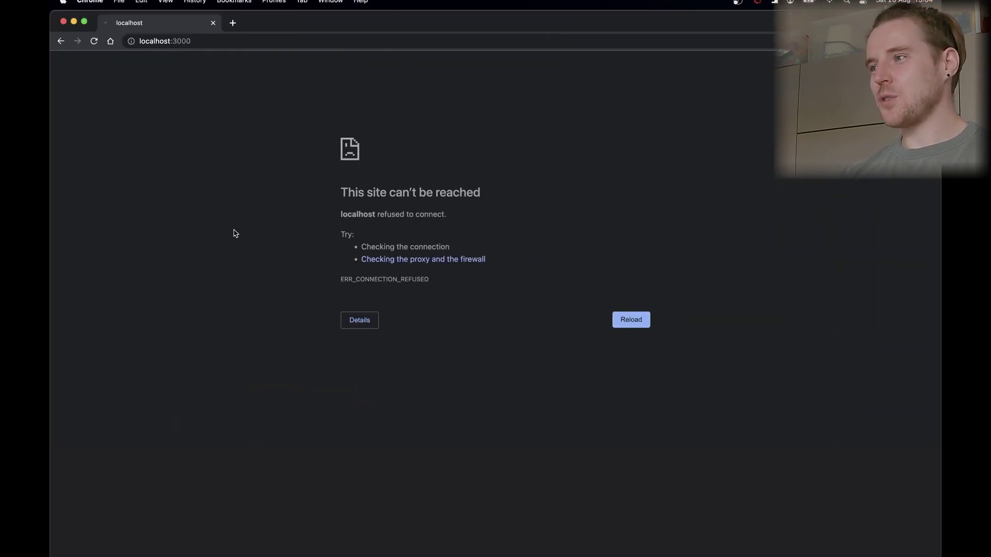
key(super+r)
Inspect the Hello, world! heading's markup in DevTools, then return to VS Code.
right_click(88, 101)
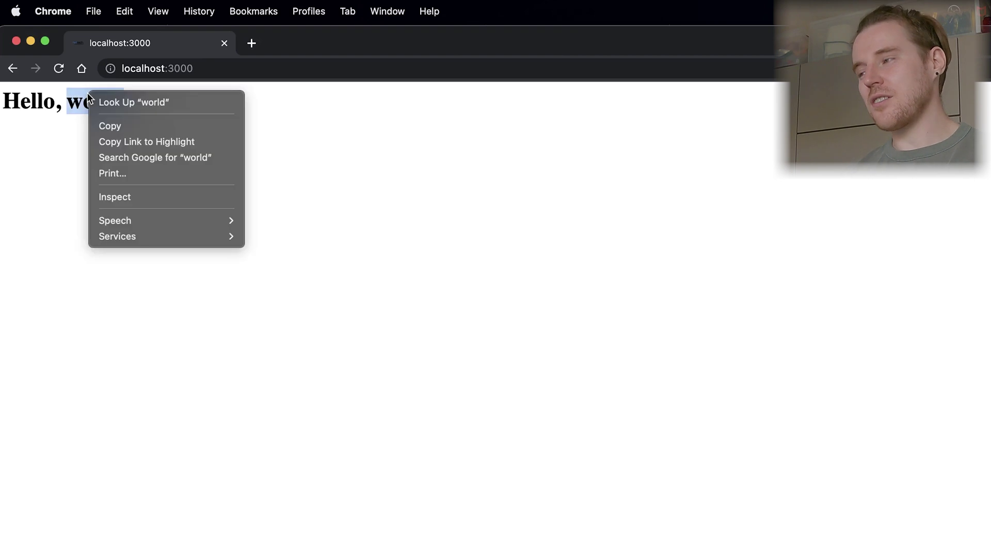
click(131, 197)
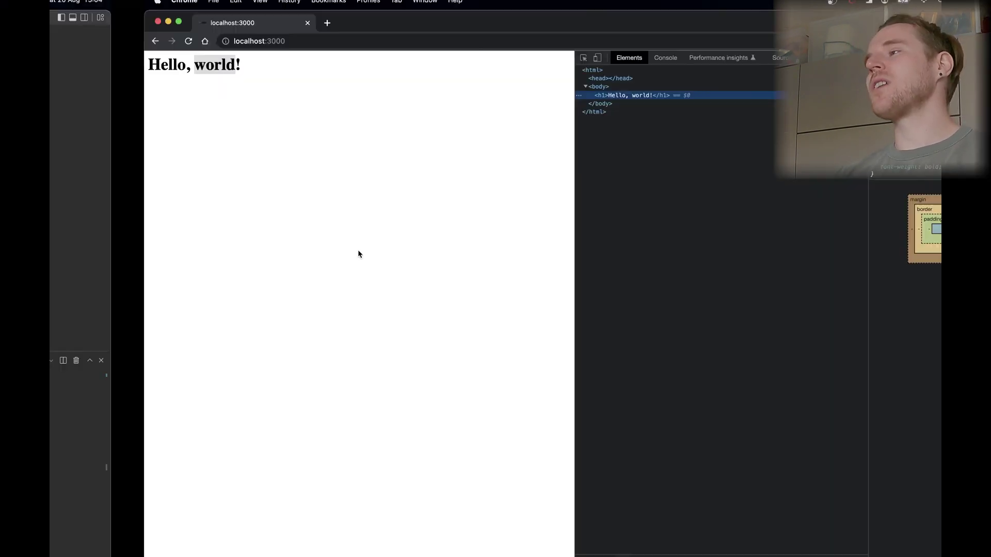
key(ctrl+Left)
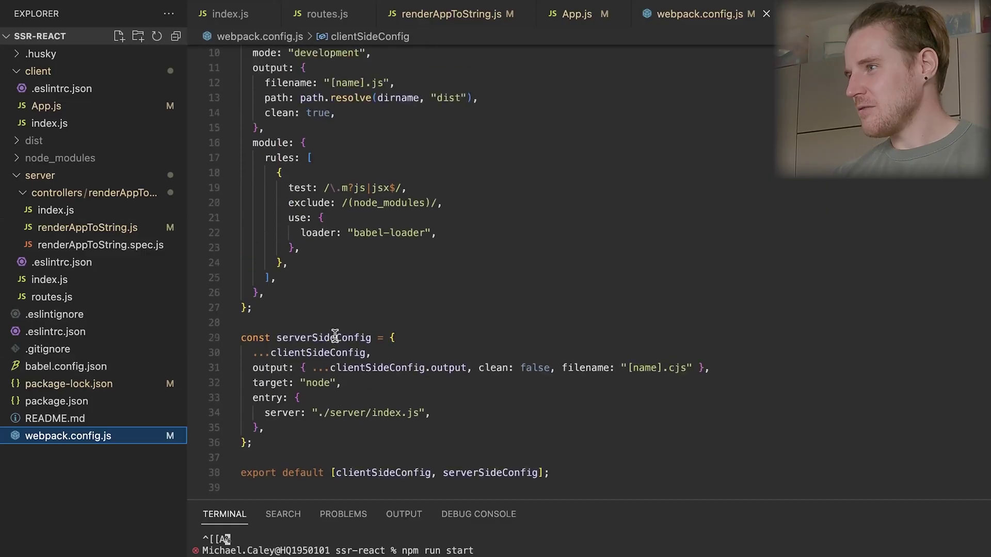
scroll(465, 255, up, 1)
drag(464, 255, 242, 247)
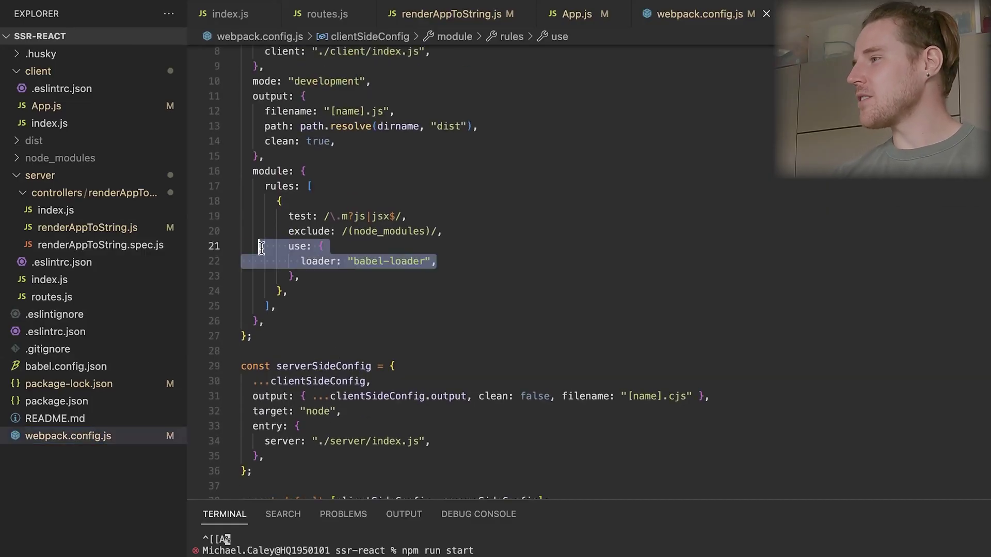
click(422, 319)
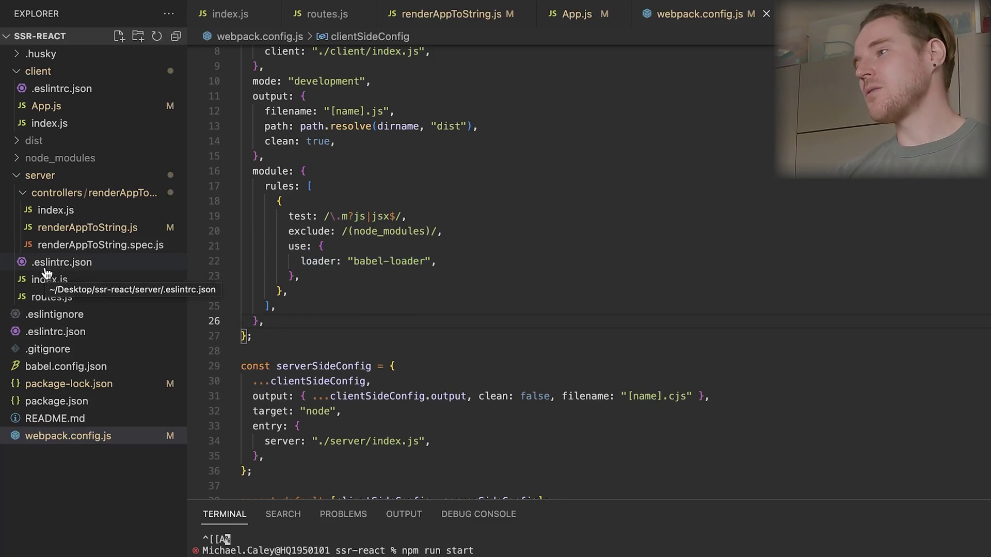
click(44, 369)
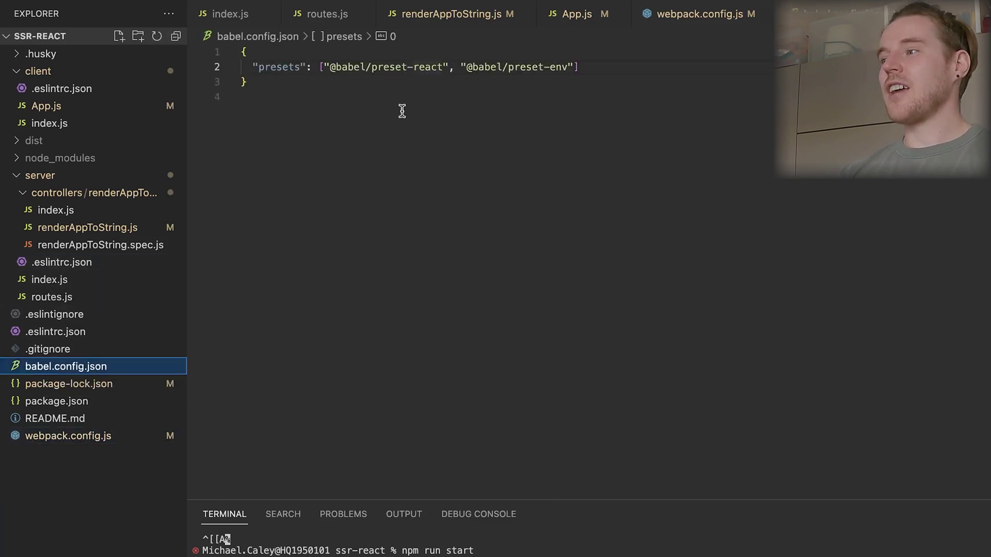
drag(321, 65, 447, 65)
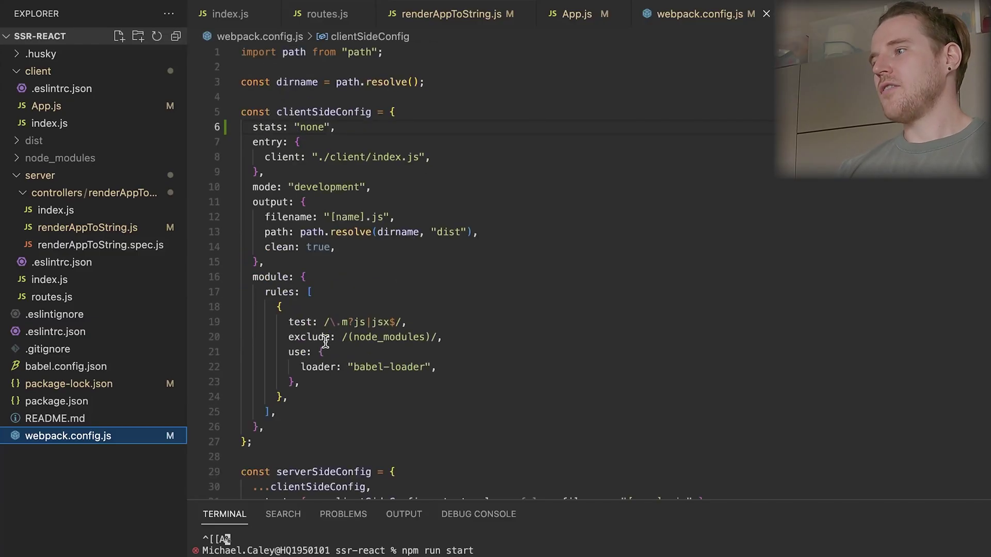
scroll(326, 341, down, 4)
scroll(310, 338, down, 4)
scroll(325, 338, up, 3)
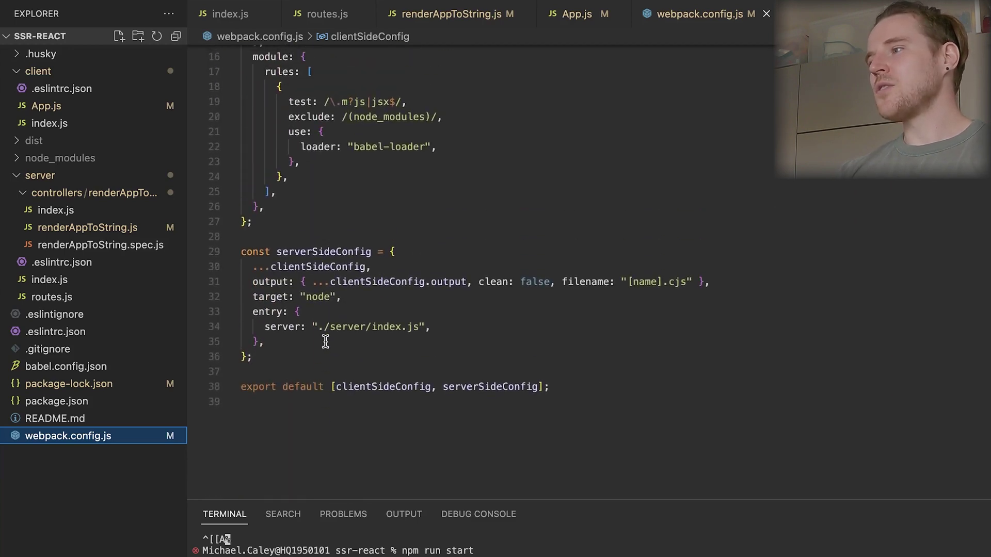
scroll(325, 338, up, 1)
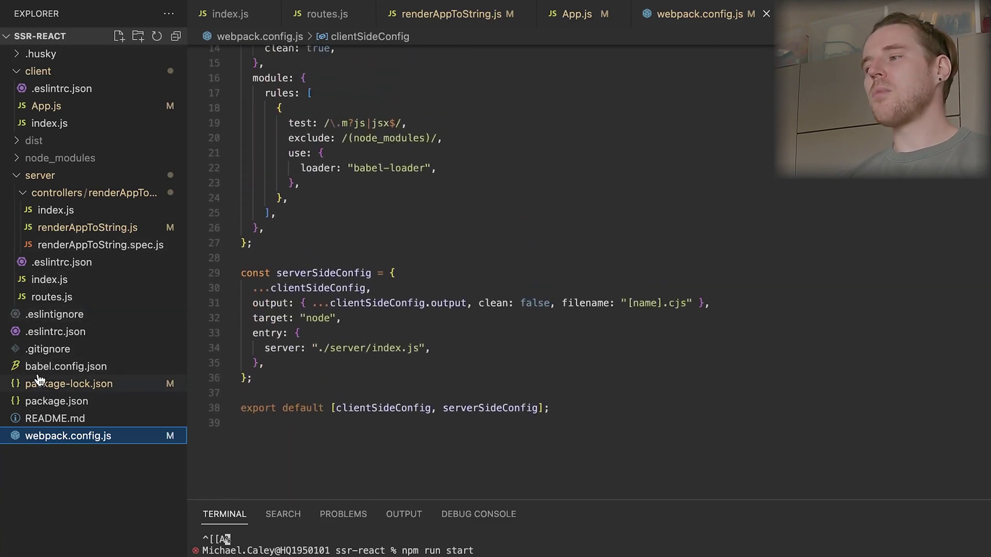
scroll(313, 341, up, 1)
scroll(303, 325, up, 3)
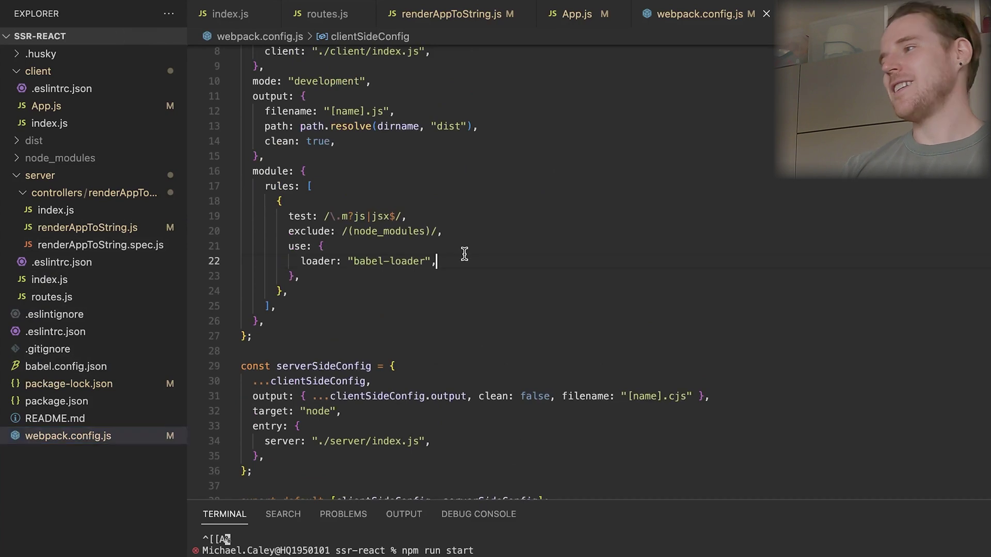
drag(465, 256, 264, 246)
click(422, 313)
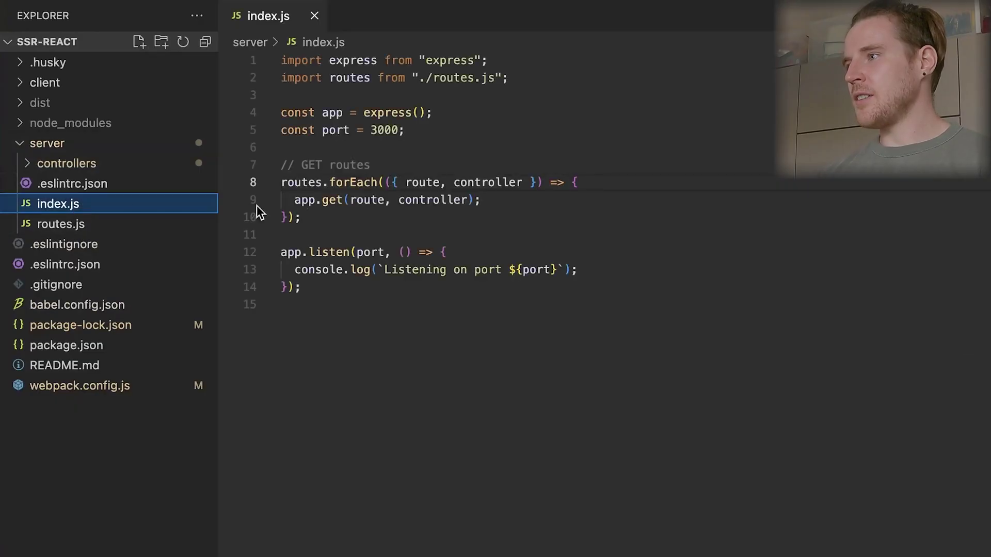
Review server/index.js, highlighting the express import and the GET routes loop.
triple_click(342, 60)
click(386, 237)
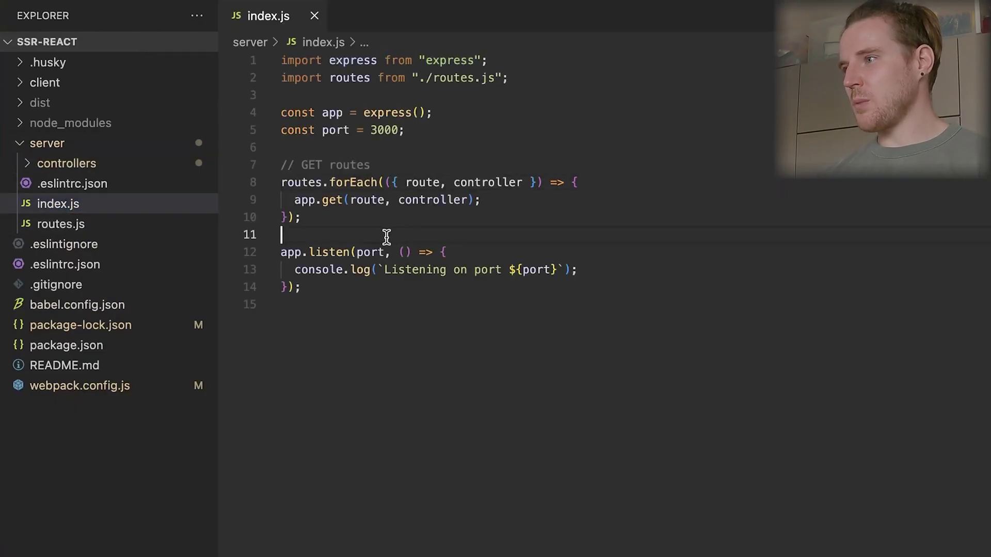
drag(366, 235, 287, 148)
click(405, 309)
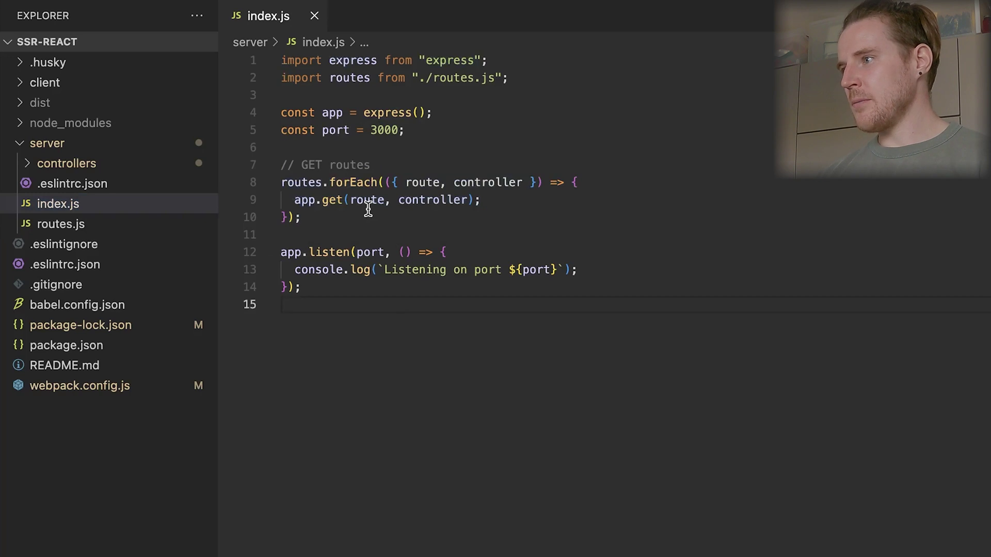
Open routes.js and the renderAppToString controller, highlighting ReactDOMServer uses and appString.
super+click(317, 182)
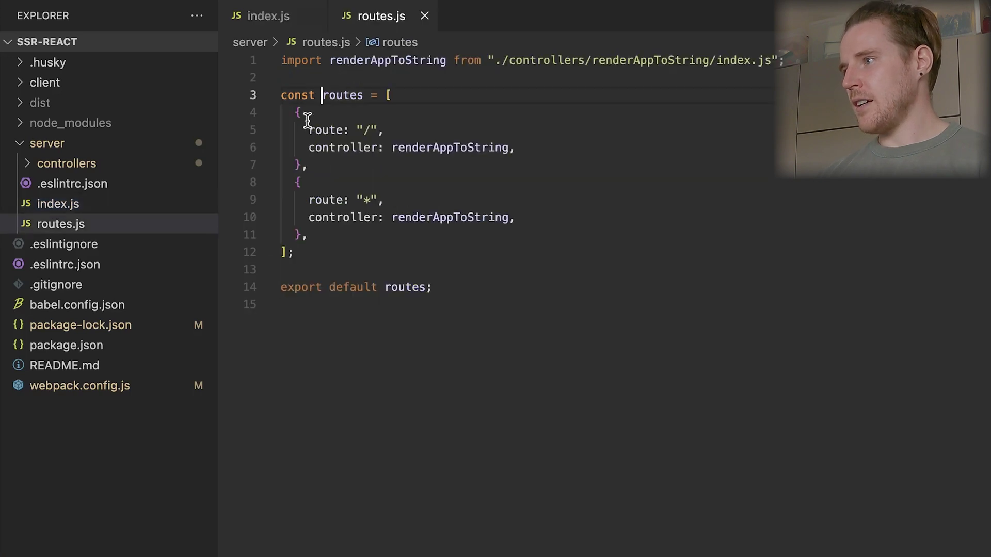
super+click(483, 152)
click(524, 199)
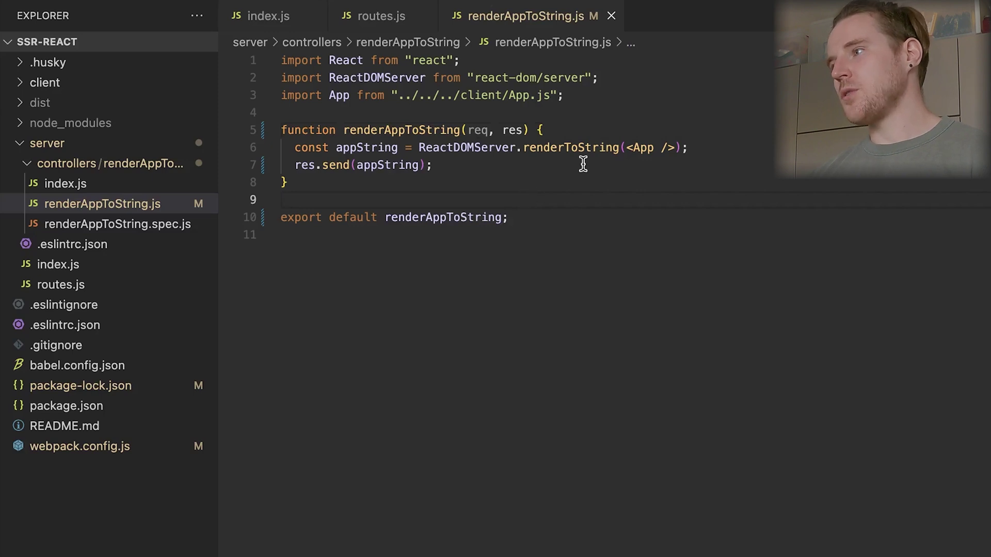
double_click(486, 147)
double_click(389, 148)
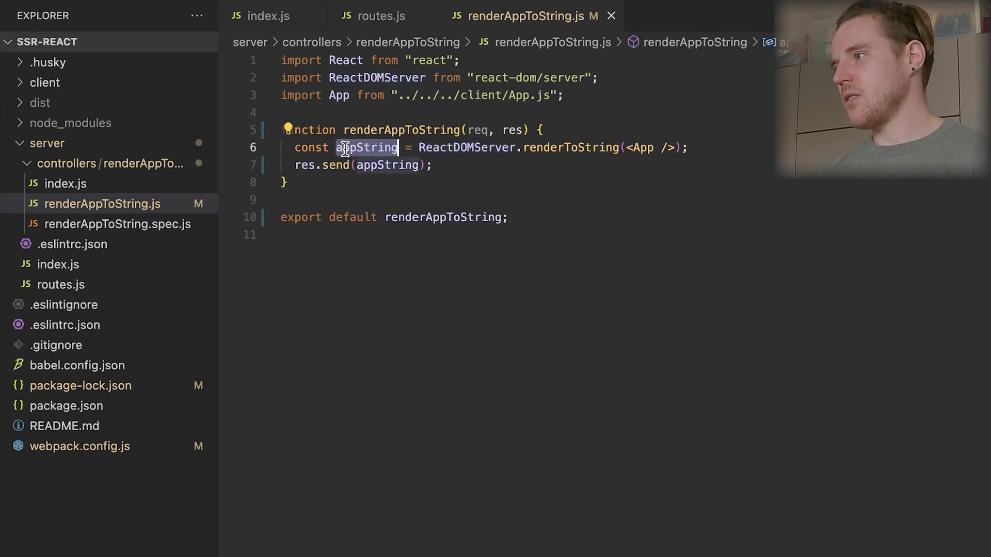
Add a console.log of appString after the render line and restart npm run start.
click(704, 148)
key(Return)
text(cl)
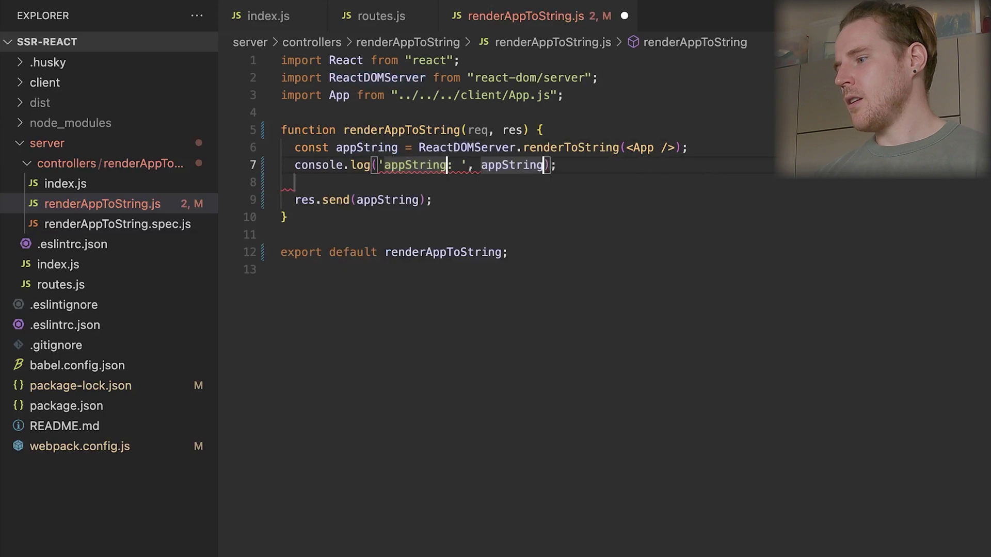
key(ctrl+grave)
key(ctrl+c)
key(Up)
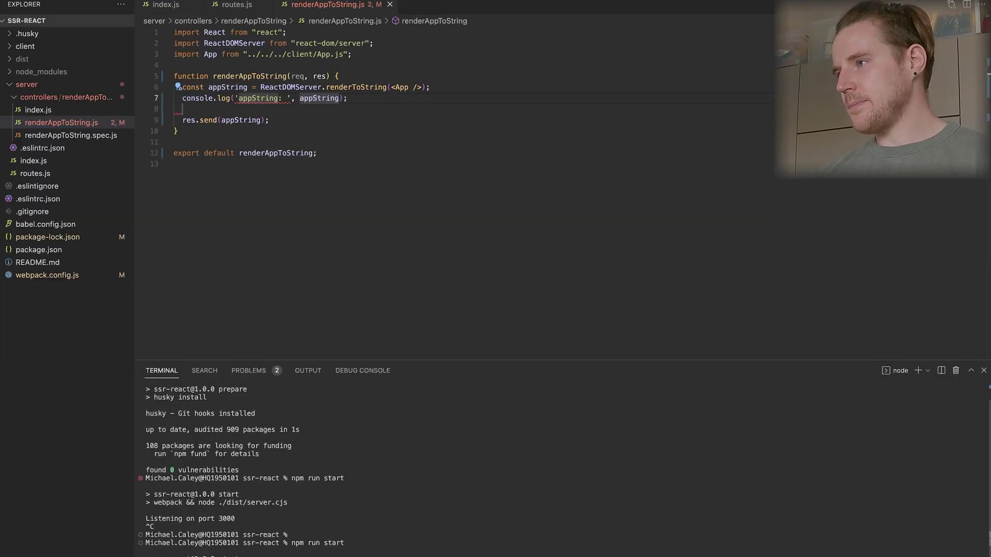
key(Return)
Reload the browser so the server logs appString as <h1>Hello, world!</h1>, then return to the editor.
key(super+r)
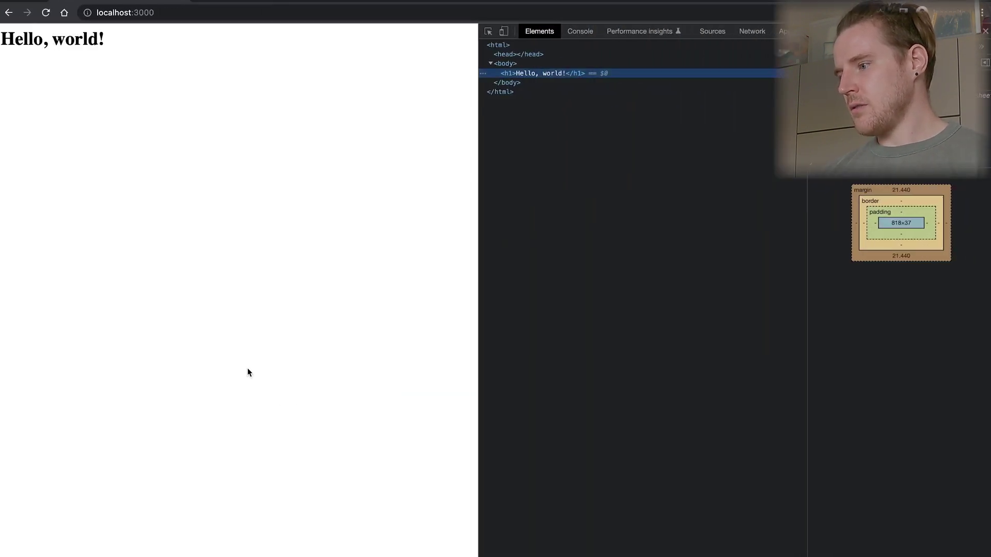
key(ctrl+Left)
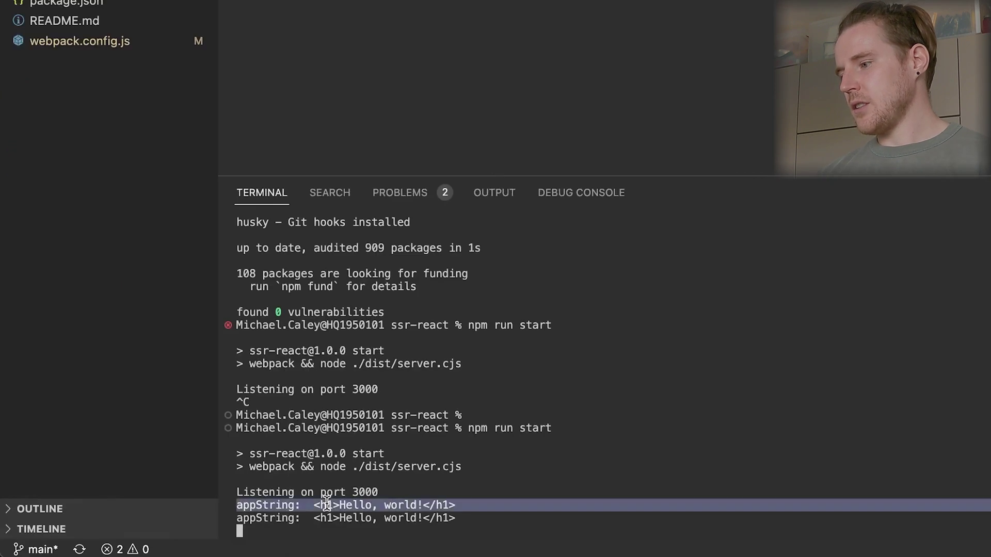
key(ctrl+Right)
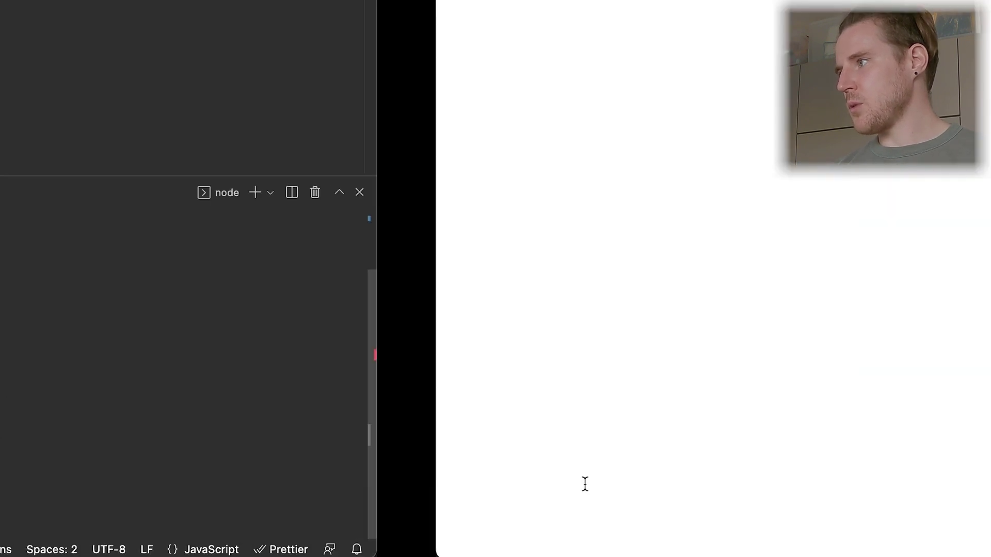
key(ctrl+Left)
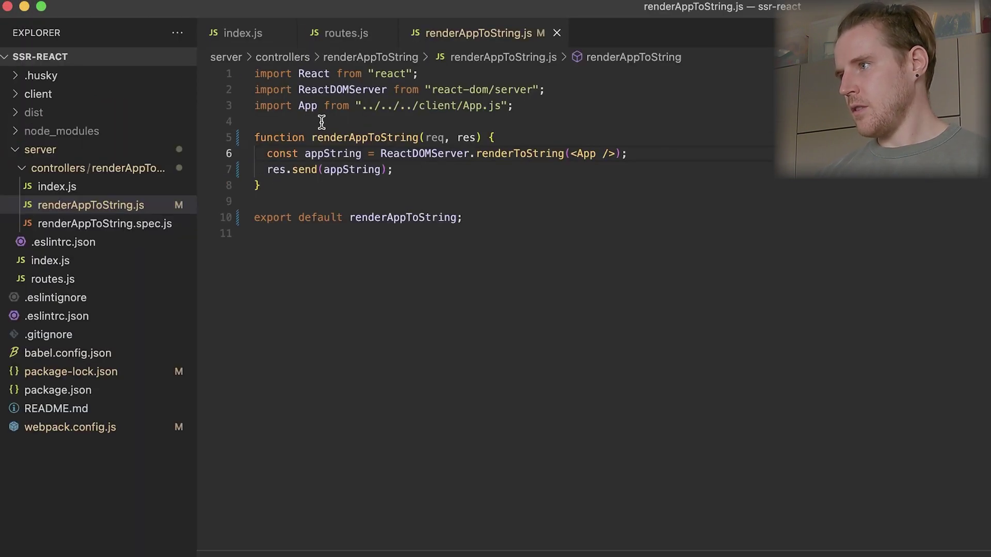
Change the App.js heading to 'Rock my Hello, world!', save, and check it in the browser.
super+click(309, 107)
double_click(312, 109)
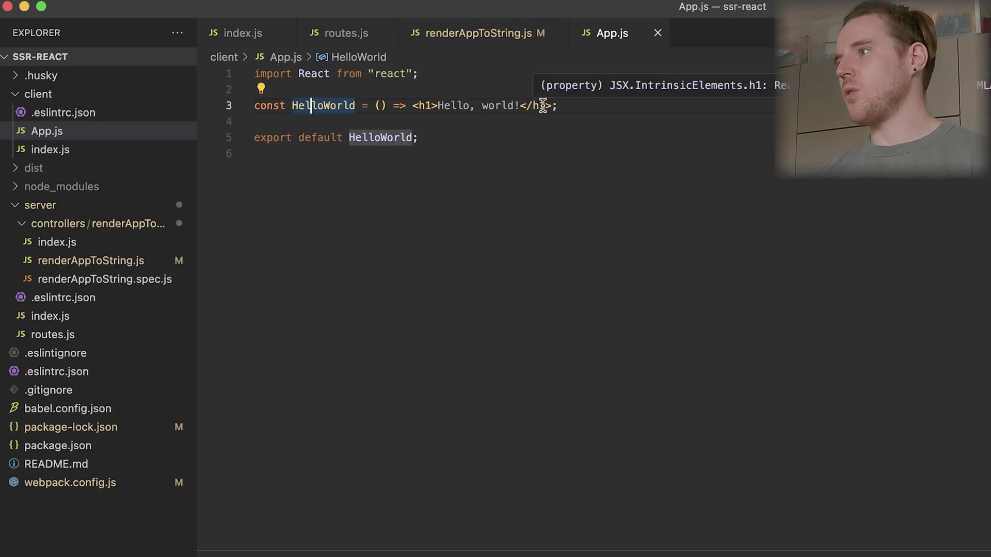
click(519, 106)
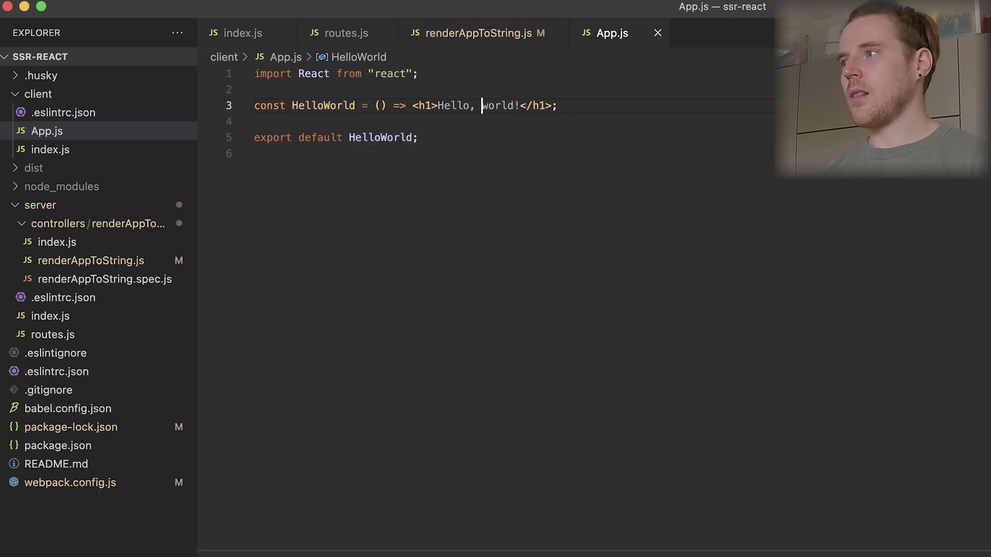
text(Rock)
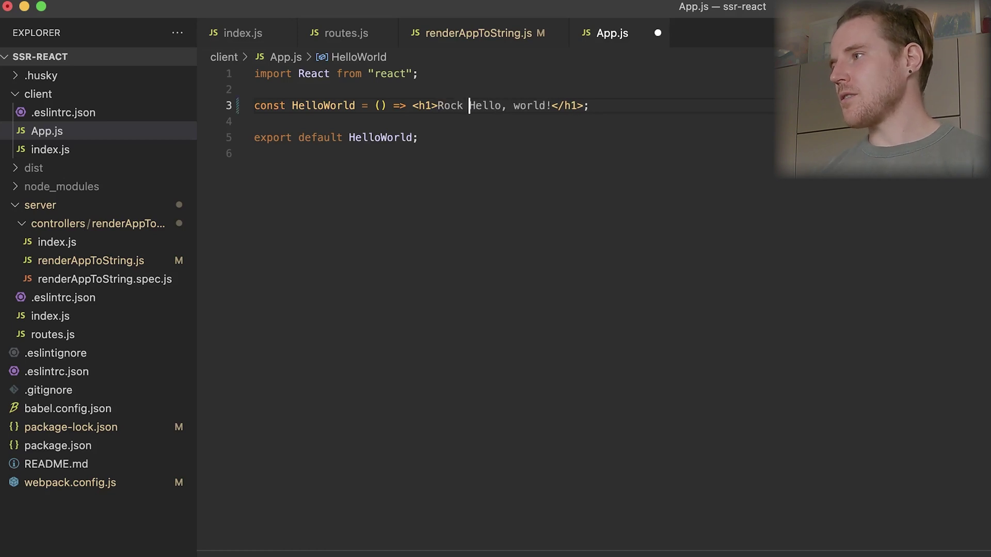
text( my)
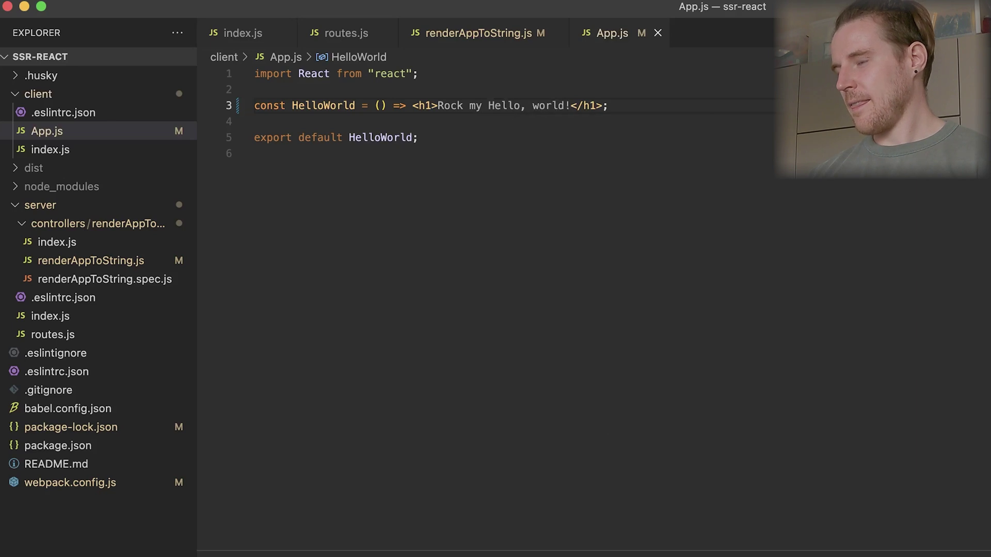
key(ctrl+Right)
key(super+r)
key(ctrl+Left)
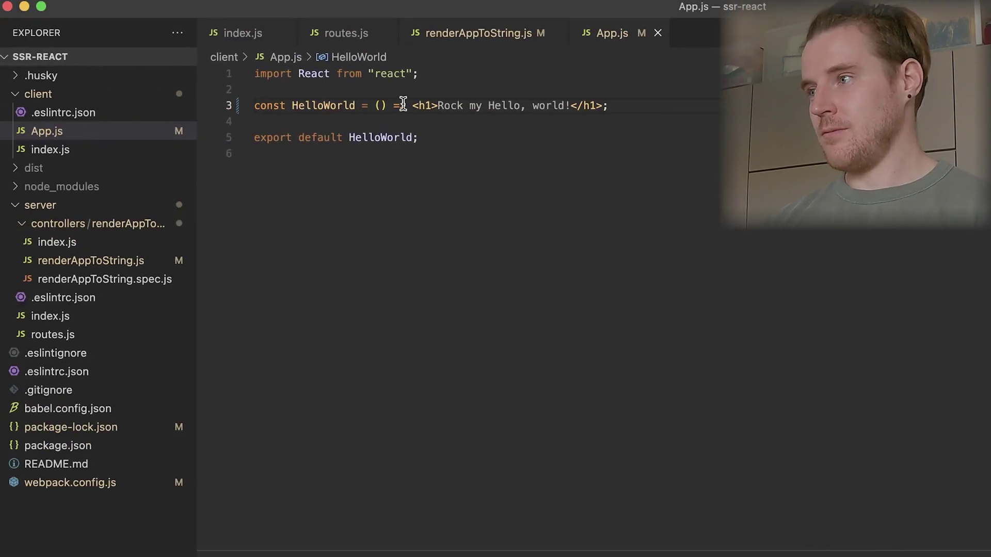
text(tes)
Run npm run test, where the renderAppToString spec fails expecting <h1>Hello, world!</h1>.
key(Return)
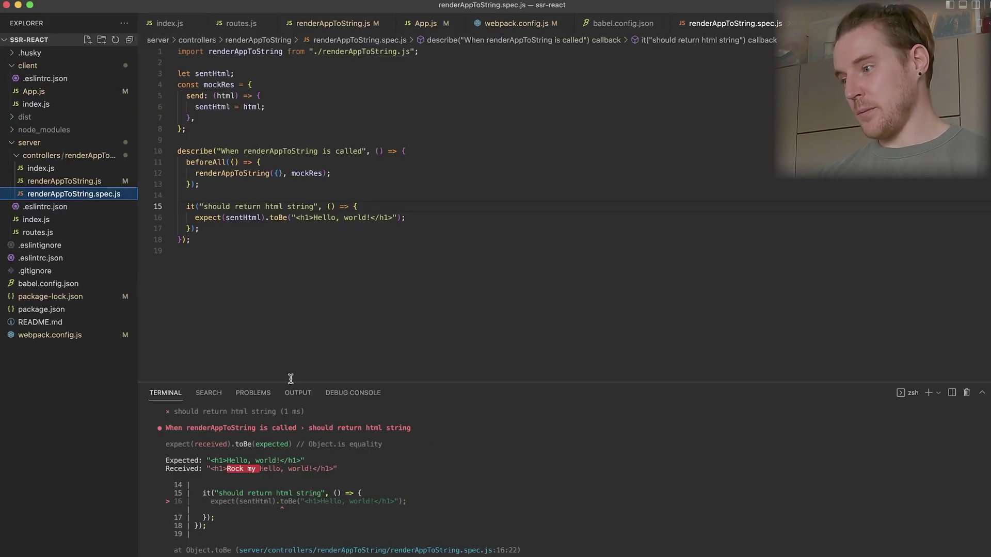
mouse_move(516, 23)
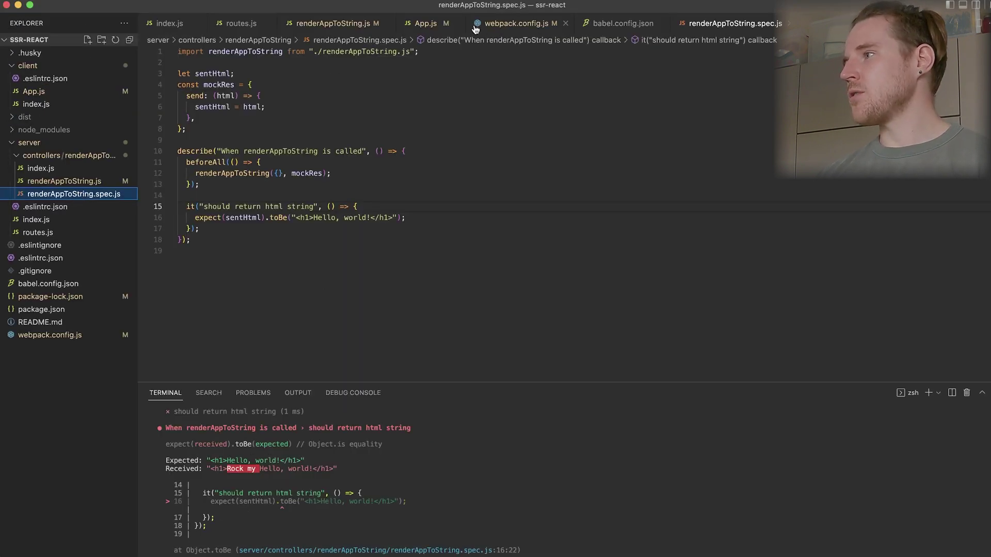
Remove 'Rock my ' from the App.js h1 so the heading reads Hello, world! again.
click(406, 30)
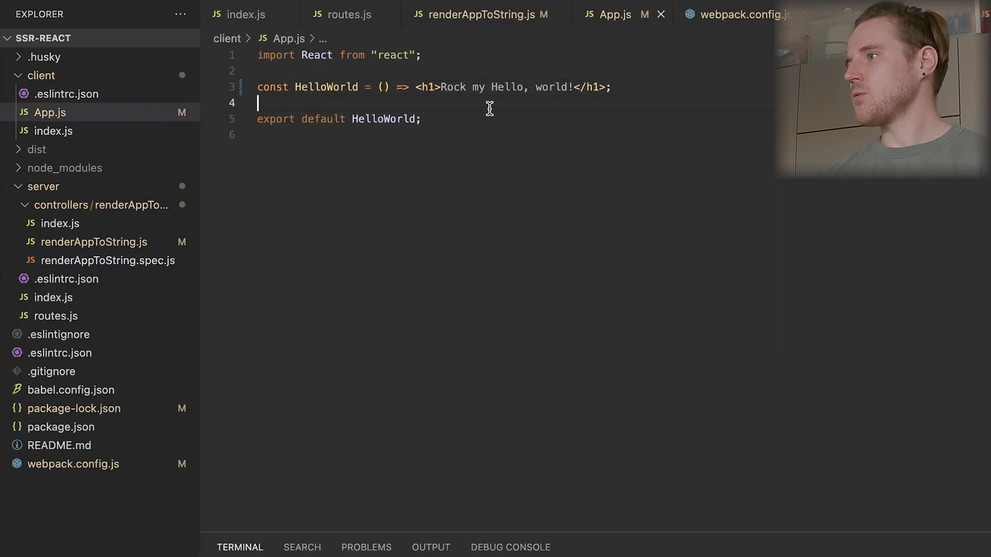
click(341, 75)
key(BackSpace)
key(BackSpace)
key(BackSpace)
text(m)
key(BackSpace)
key(BackSpace)
key(BackSpace)
key(BackSpace)
key(BackSpace)
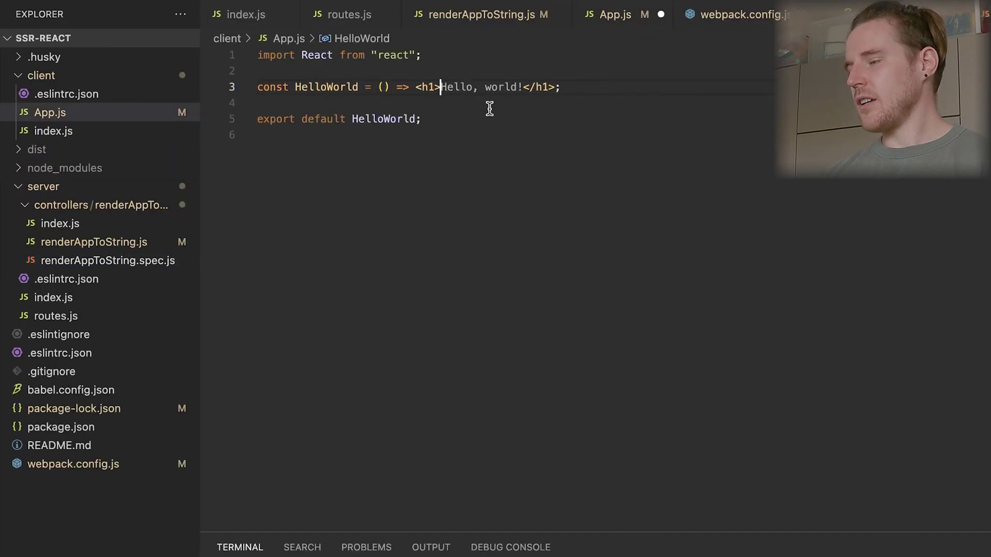
Rerun npm run test from the renderAppToString test file and see it pass.
click(721, 24)
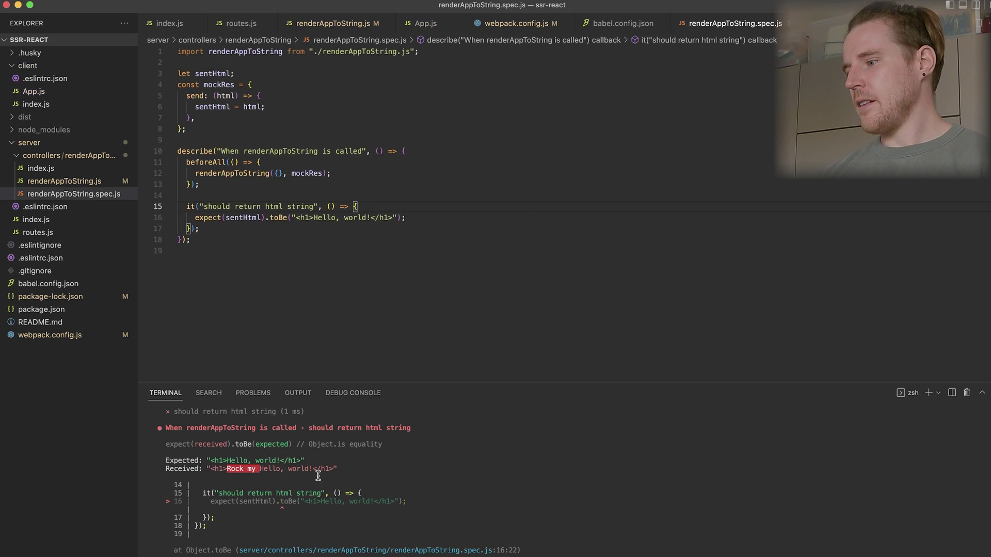
key(Up)
key(Return)
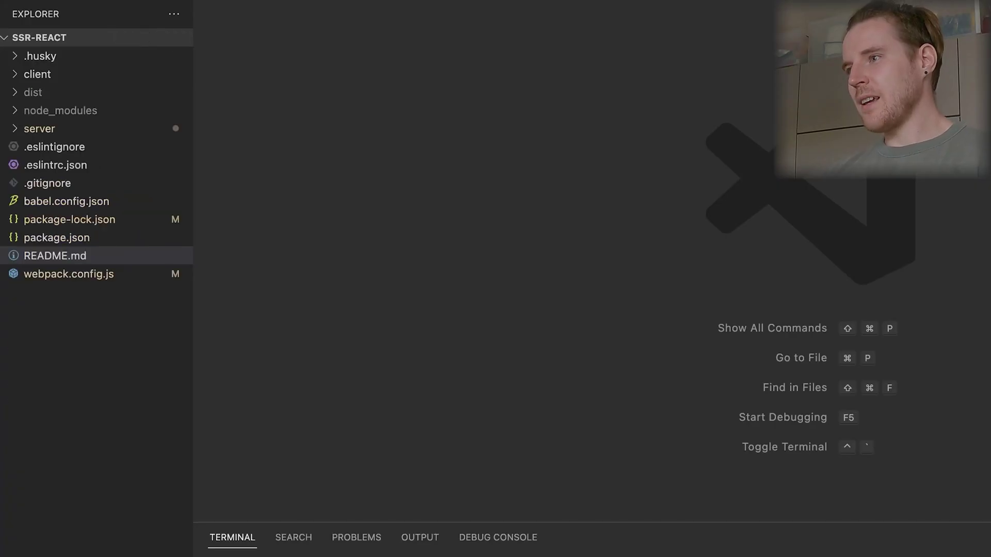
Delete package-lock.json and start installing dependencies with bun install.
right_click(64, 225)
click(104, 475)
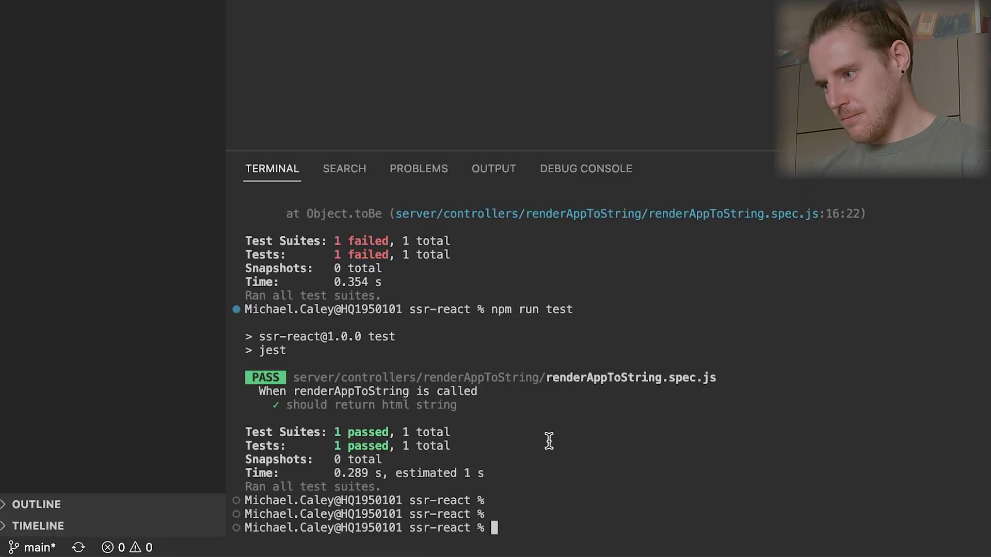
text(bun install)
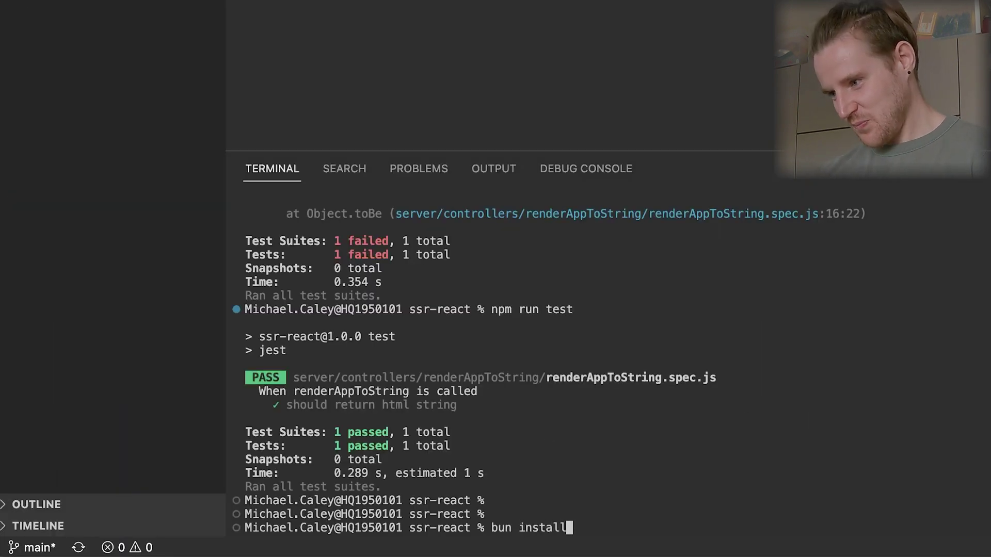
key(Return)
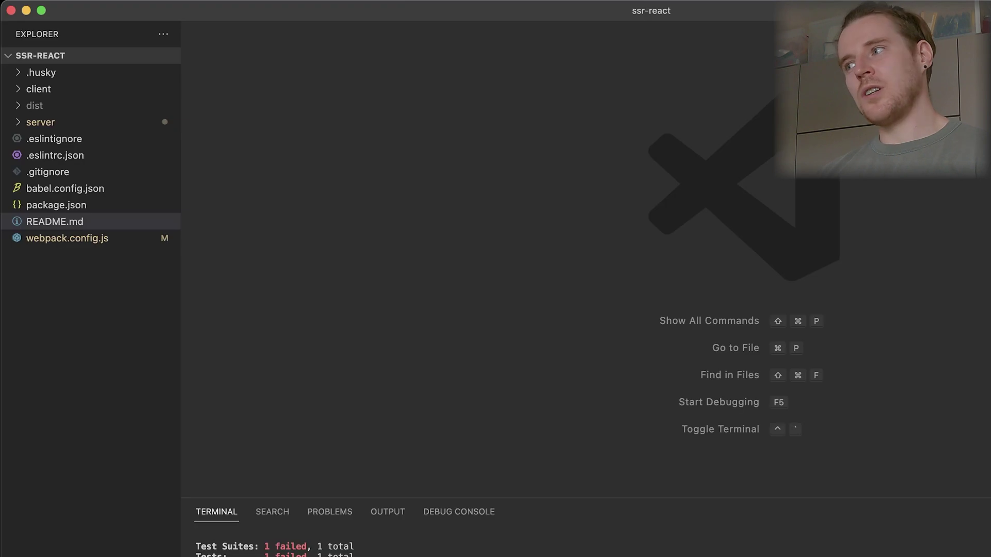
Change 'node' to 'bun' in the package.json start script and rerun bun install (708 packages).
click(44, 204)
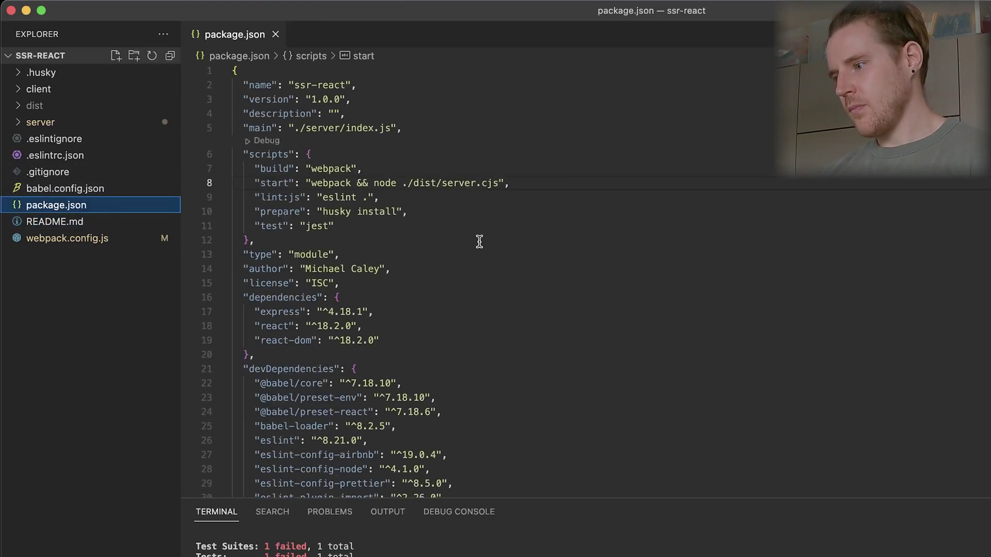
double_click(386, 183)
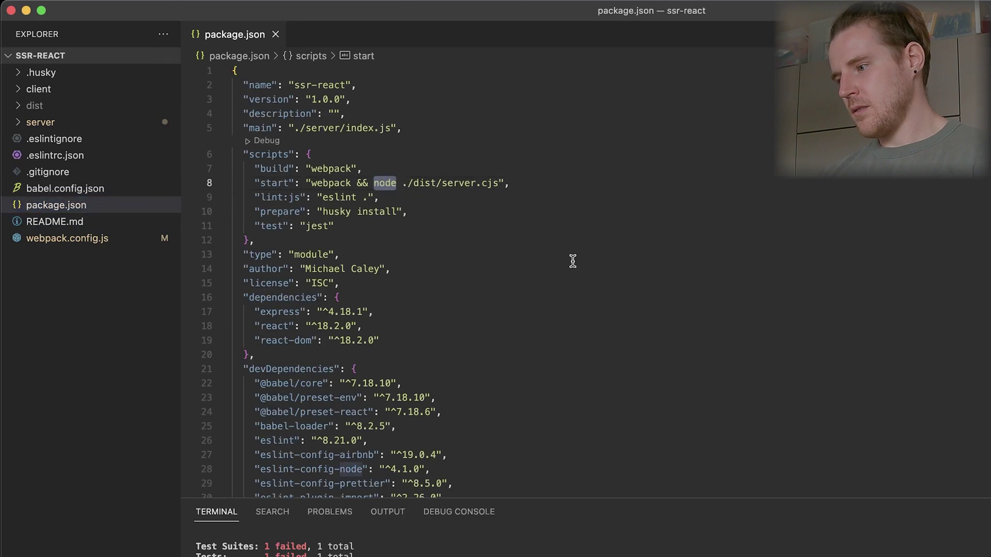
text(bun install)
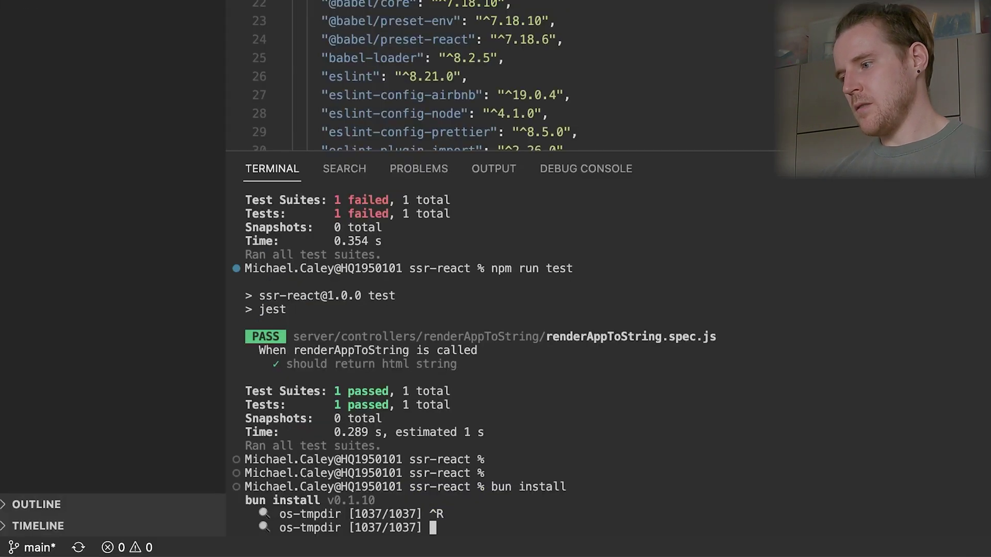
key(Return)
text(bun inst)
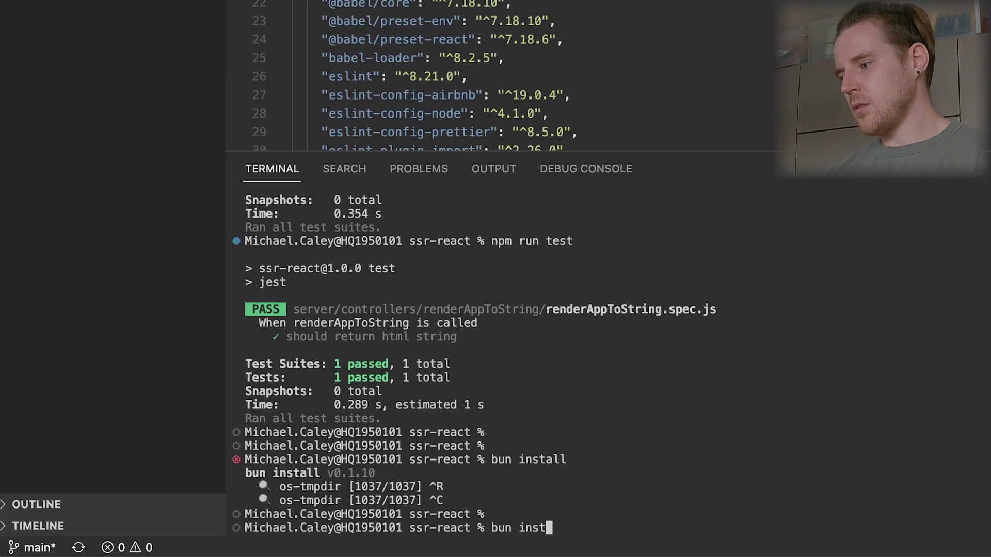
text(all)
key(Return)
text(bun run sta)
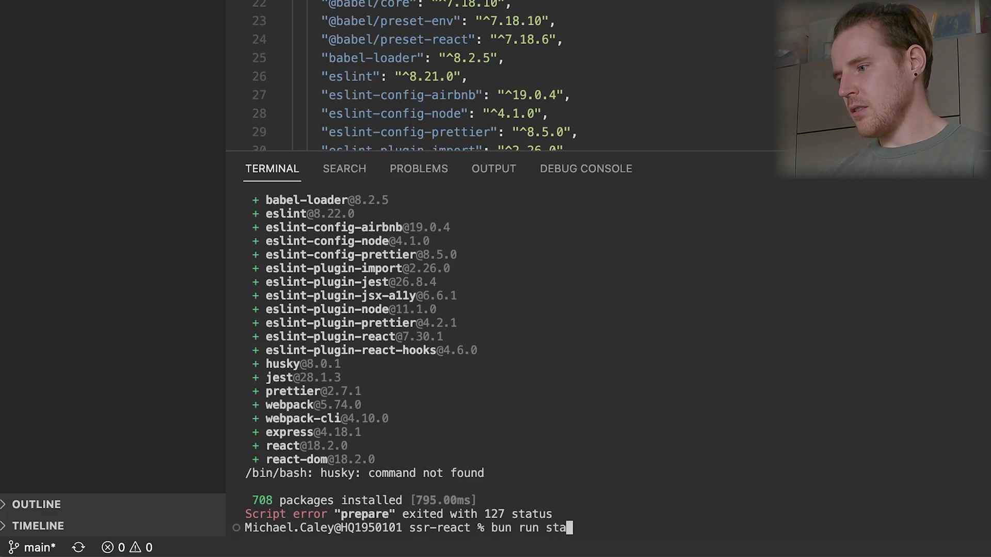
text(rt)
Run bun run start, hit the async_hooks resolve error, and search it on the web.
key(Return)
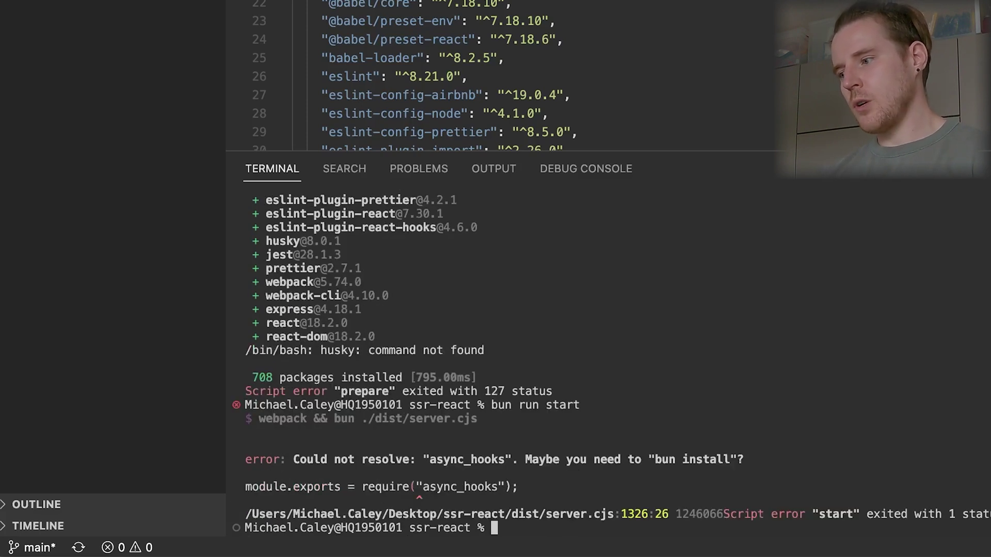
triple_click(358, 493)
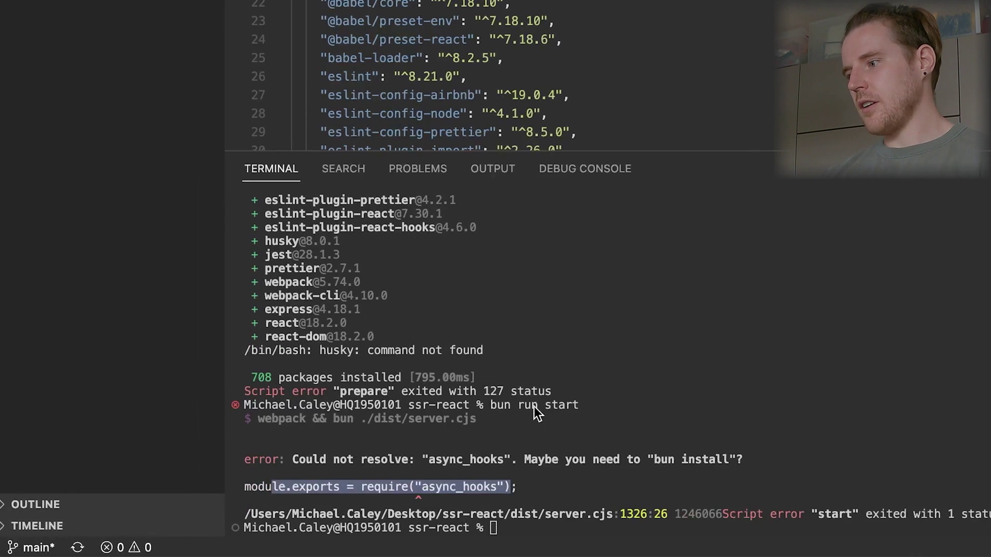
mouse_move(292, 459)
mouse_down()
mouse_move(571, 460)
mouse_move(513, 459)
mouse_up()
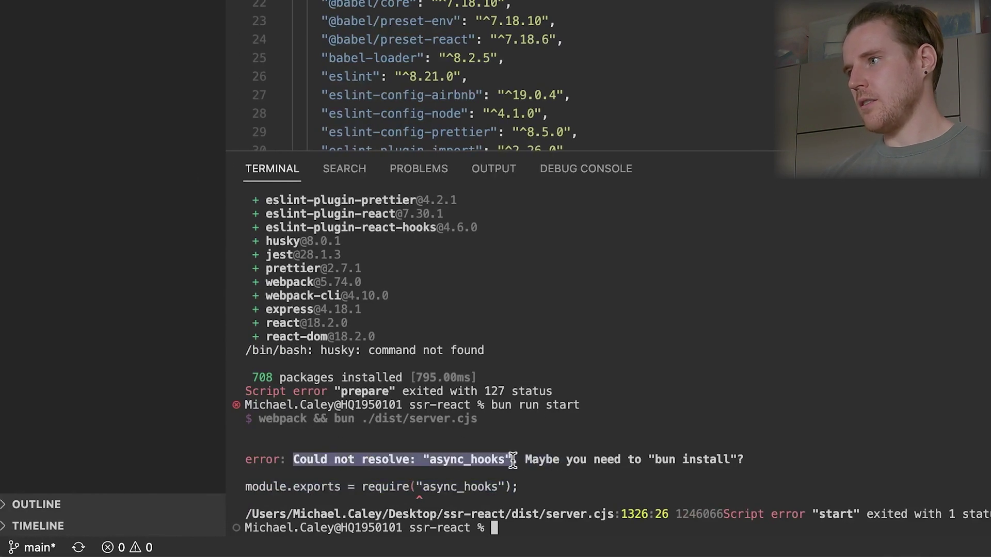
key(super+shift+l)
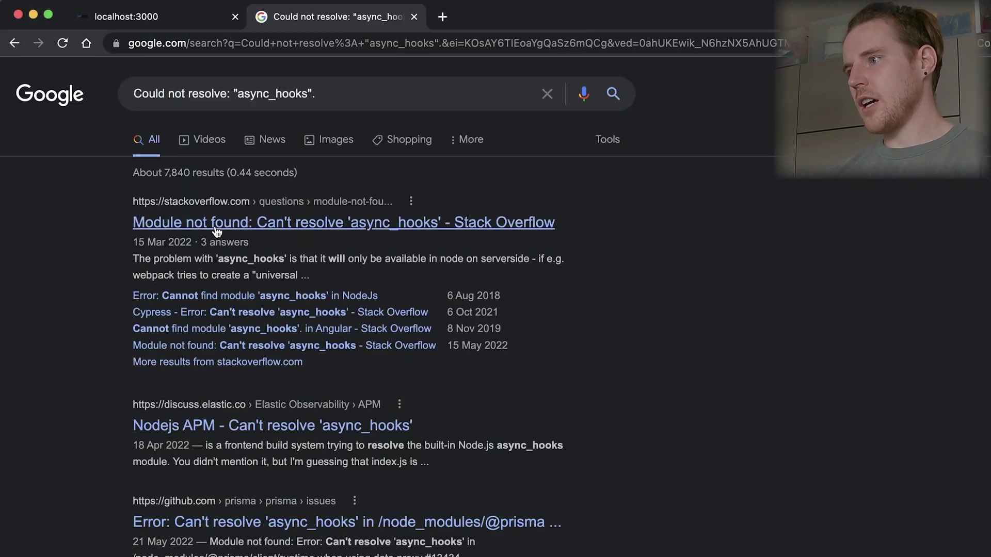
Open the Stack Overflow question about the unresolvable async_hooks module.
click(204, 223)
scroll(121, 347, down, 3)
scroll(122, 346, down, 3)
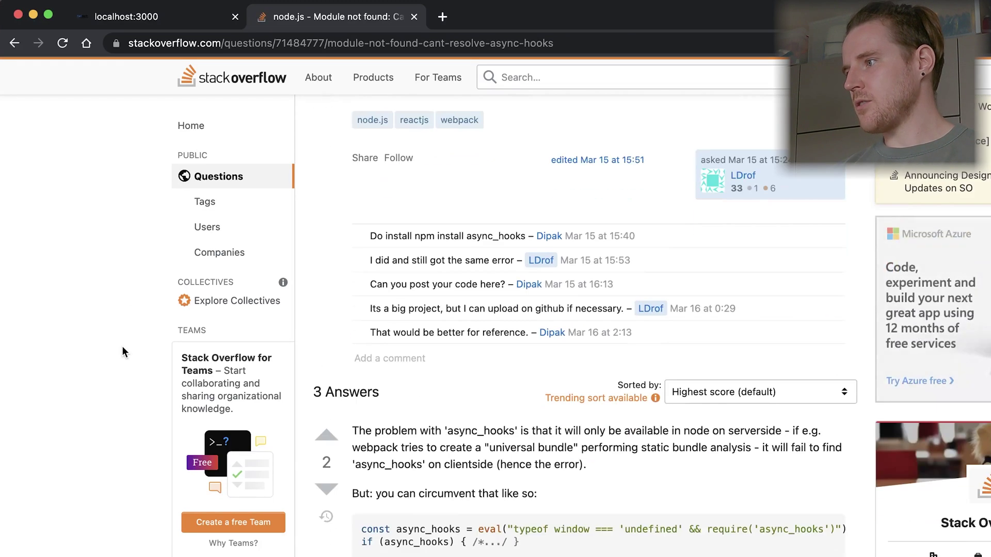
scroll(122, 346, down, 1)
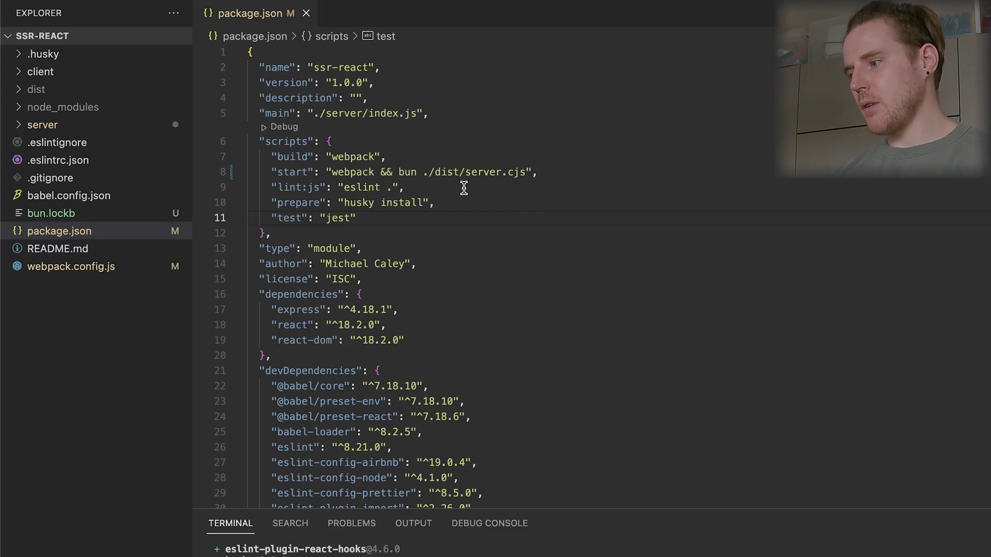
Remove 'webpack &&' from the start script and run it again.
click(393, 174)
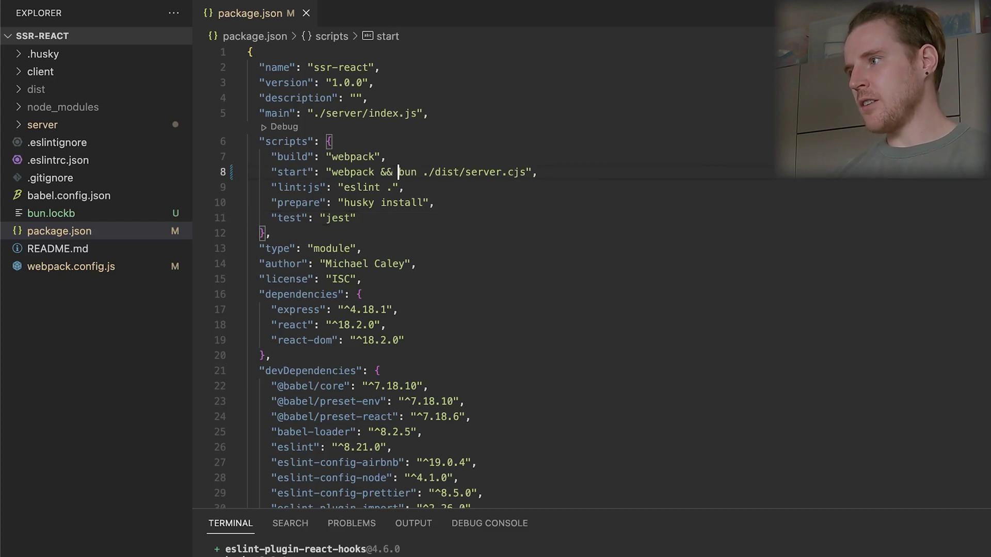
drag(398, 173, 331, 172)
key(BackSpace)
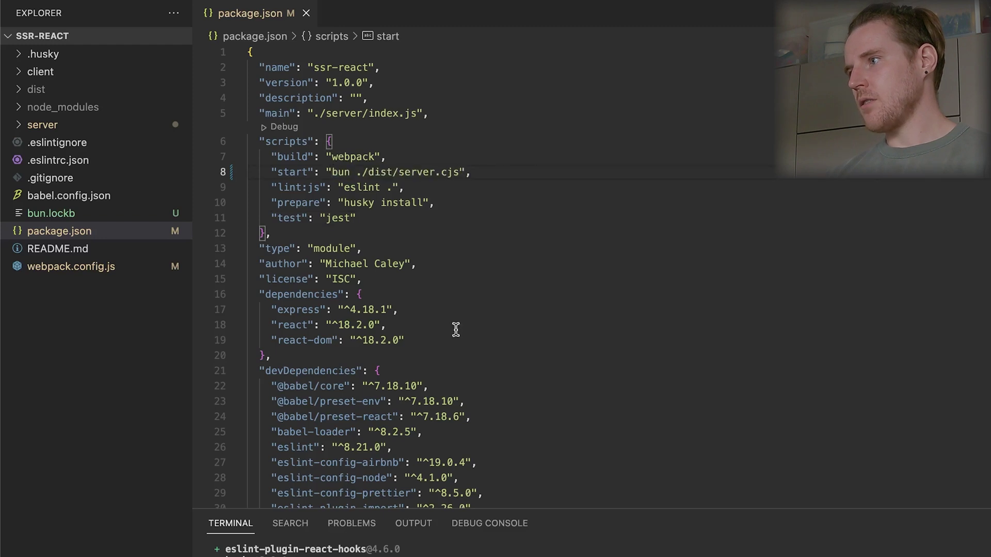
text(bun run start)
key(Return)
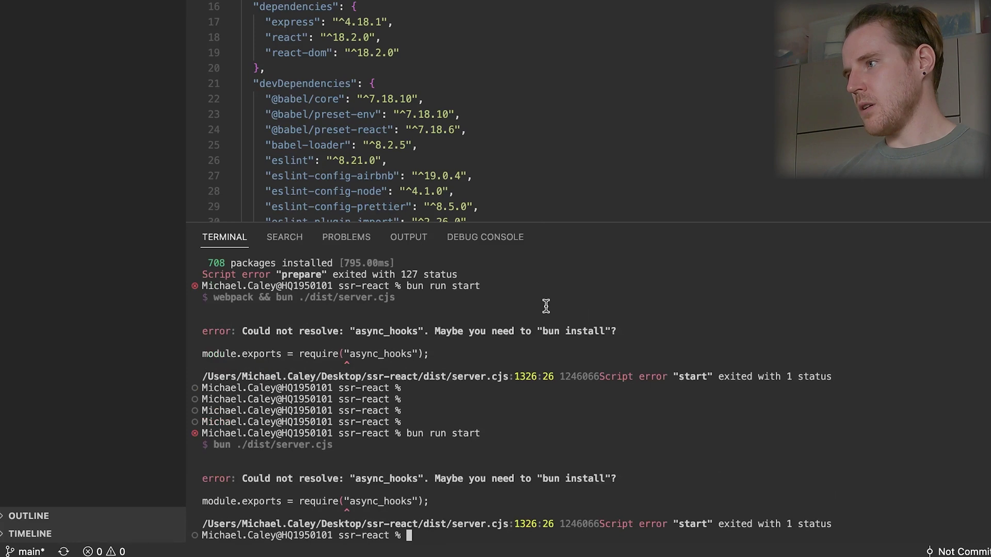
Drop dist/ so the start script runs bun ./server/index.js, then show the terminal.
click(9, 143)
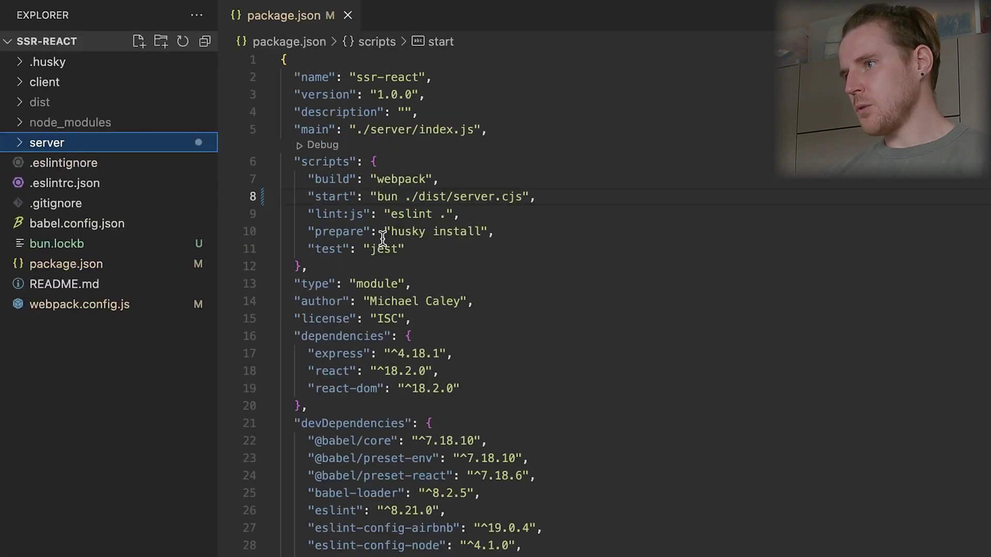
click(441, 189)
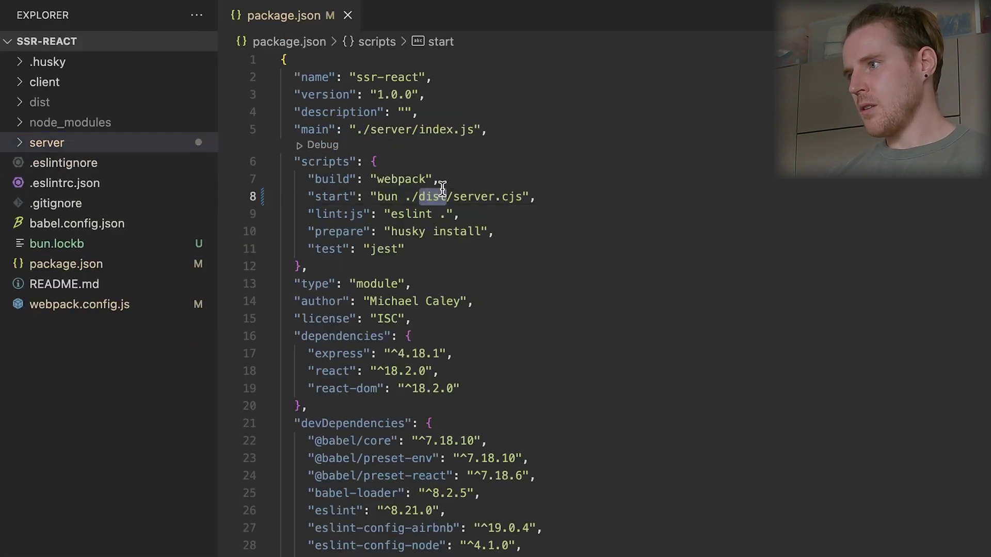
key(Right)
key(Right)
key(shift+Left)
key(shift+Left)
key(shift+Left)
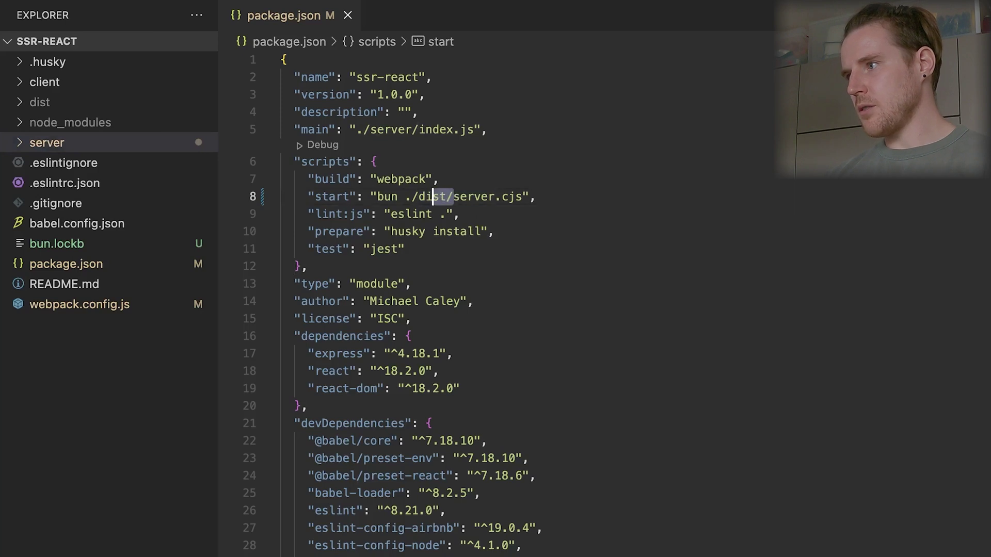
key(BackSpace)
key(BackSpace)
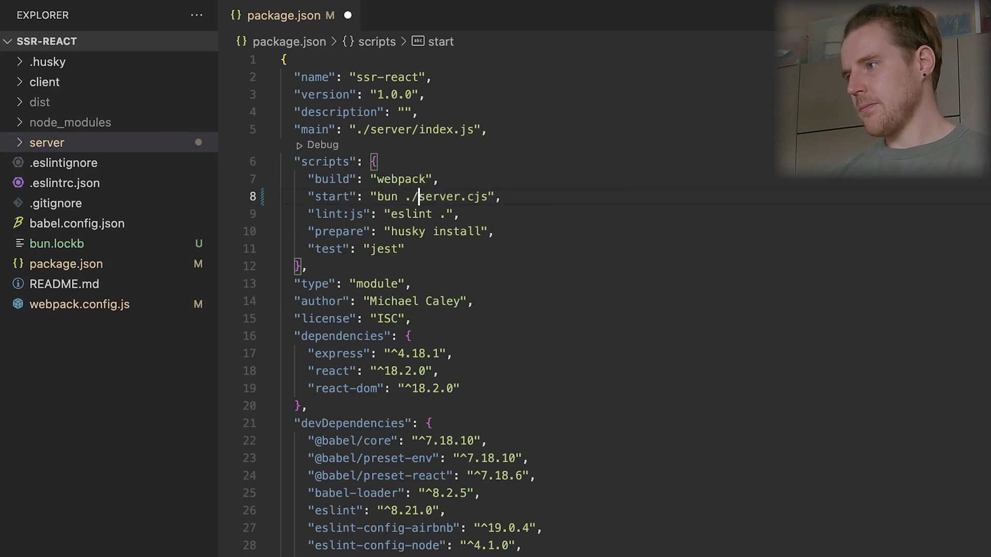
click(179, 145)
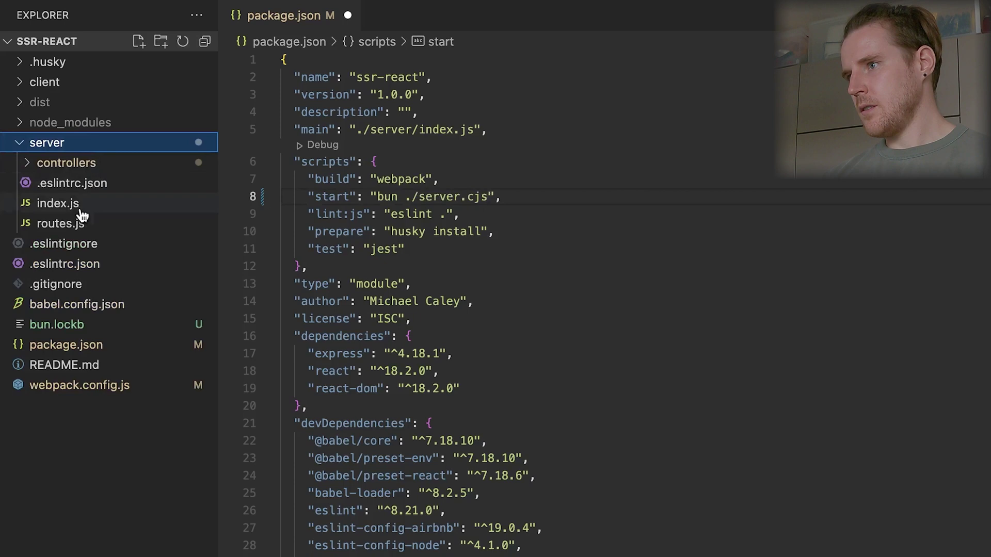
double_click(446, 196)
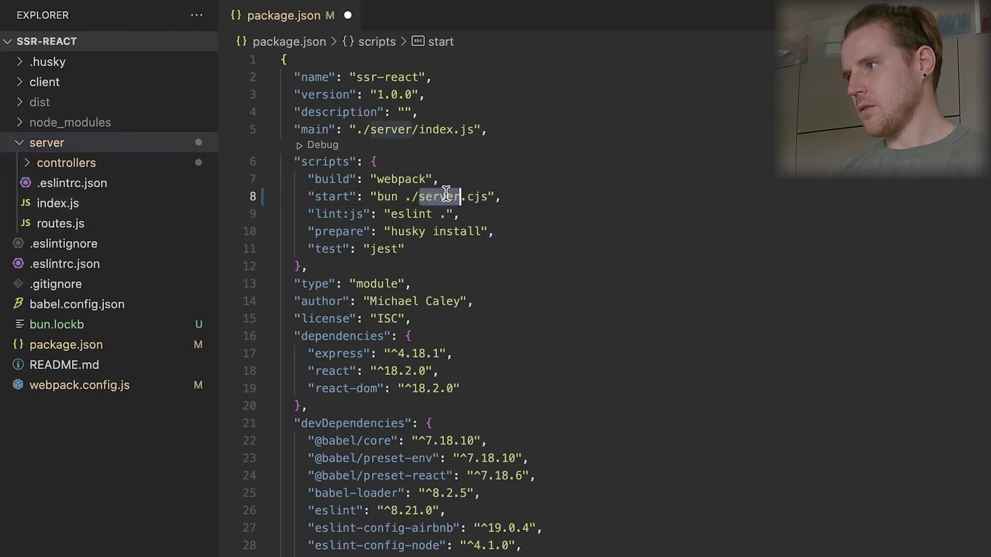
text(server)
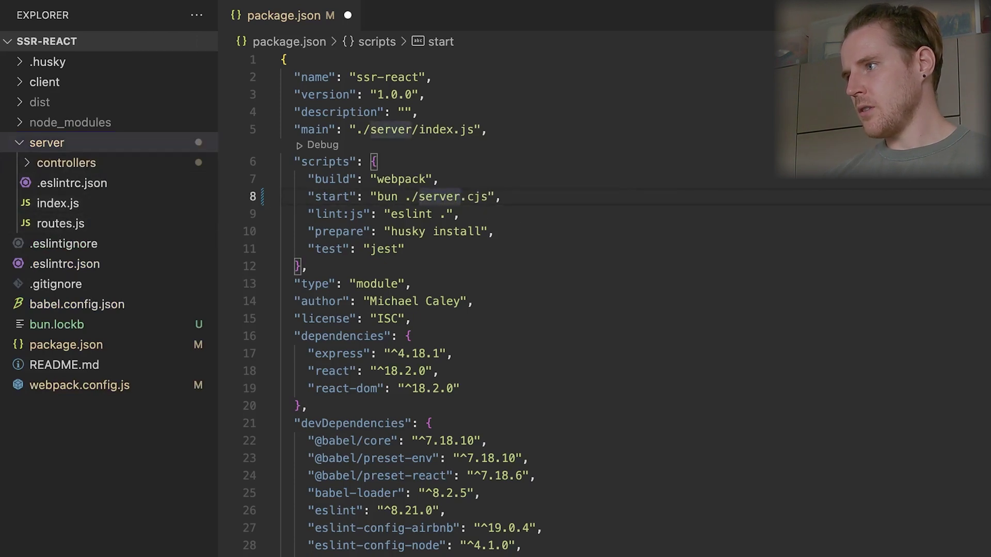
text(/index)
click(512, 197)
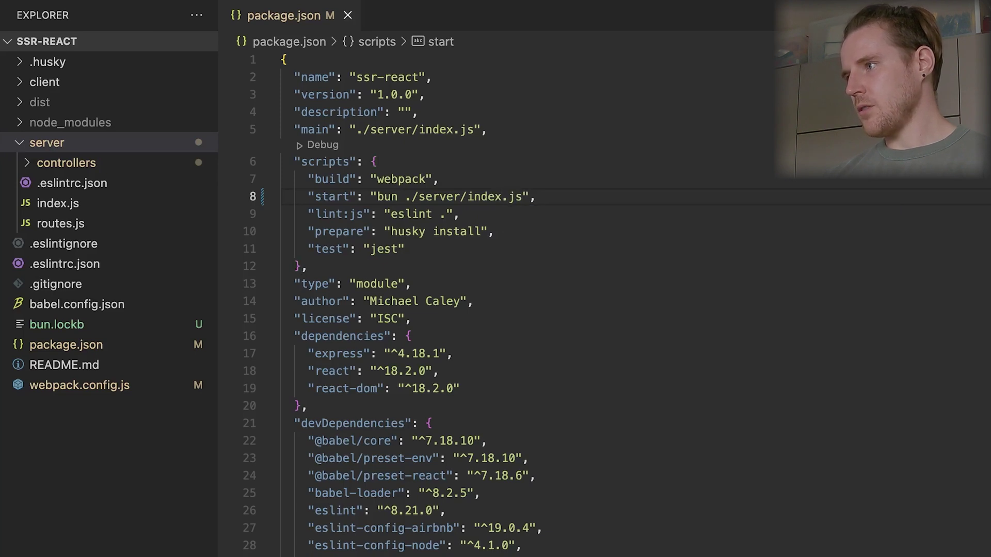
key(ctrl+grave)
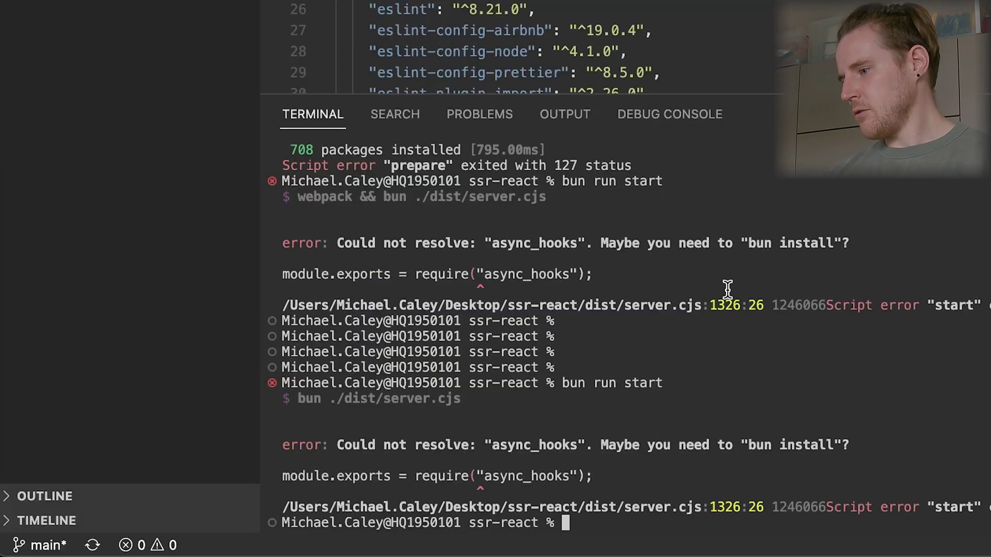
Rerun bun run start and reload localhost:3000 in Chrome to see Hello, world! served by Bun.
key(Up)
key(Return)
key(super+Tab)
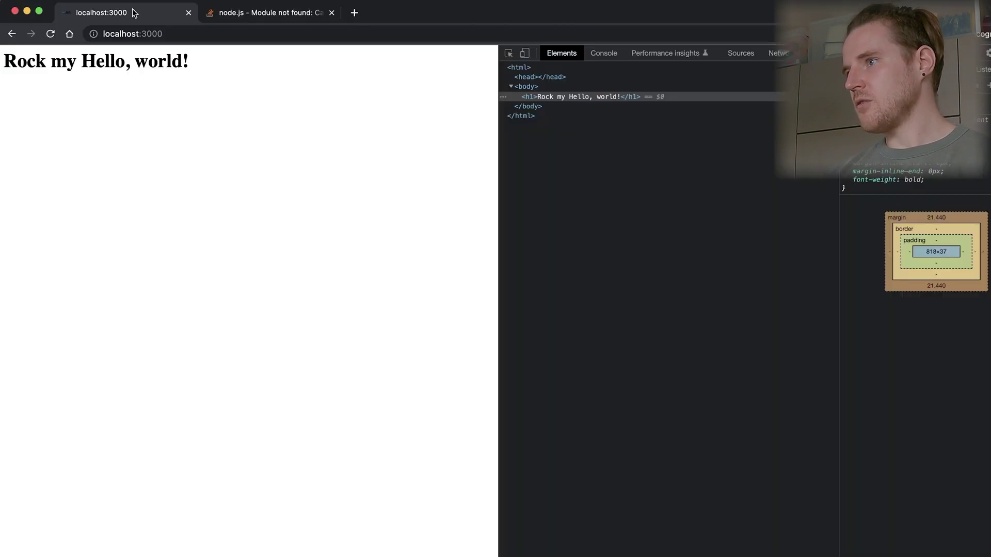
key(super+r)
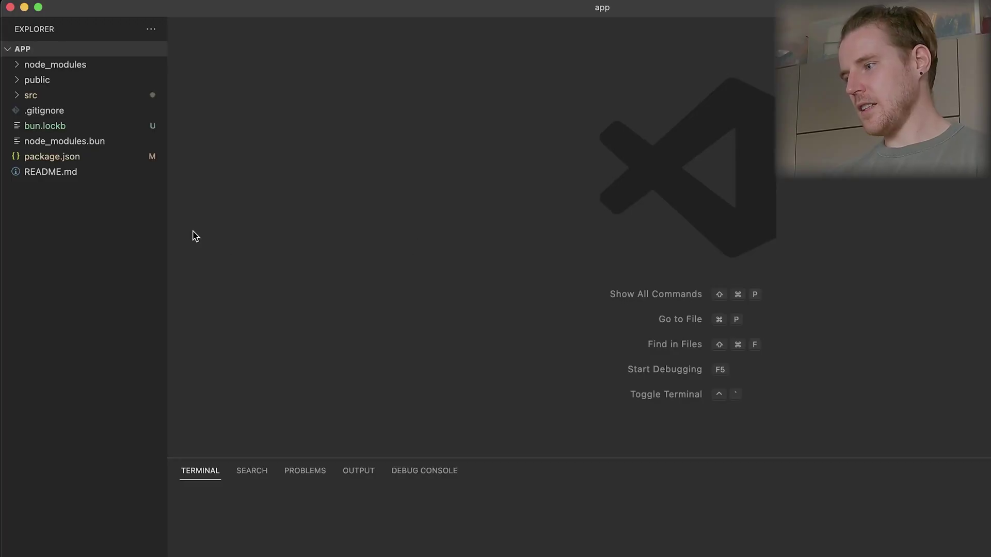
Run bun install and bun run start for the Bun-native React app.
click(310, 538)
text(bun i)
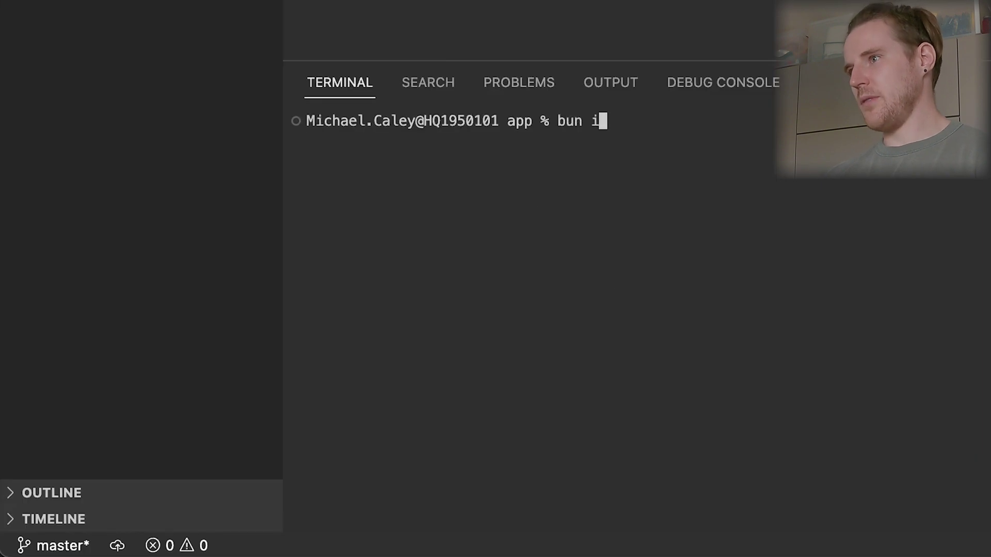
text(nstall)
key(Return)
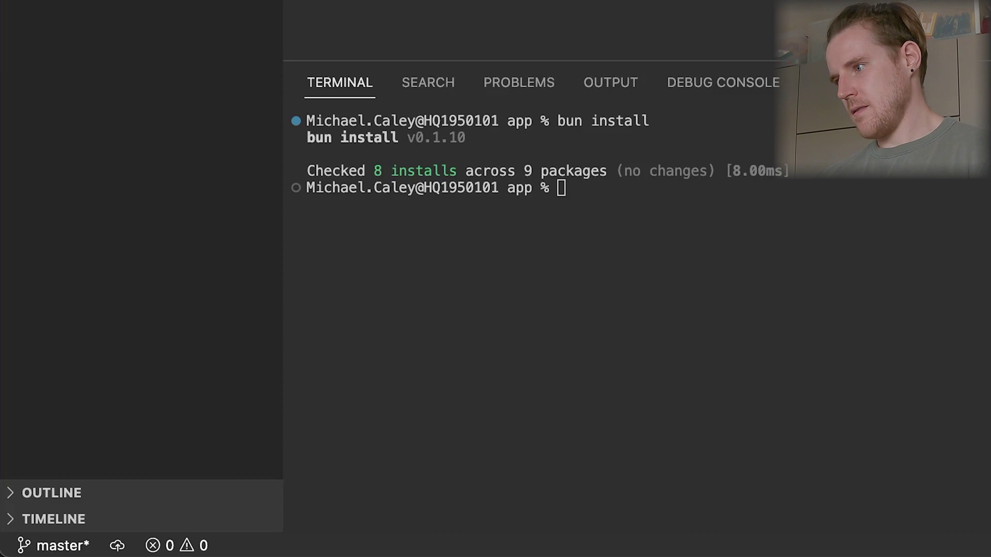
text(bun r)
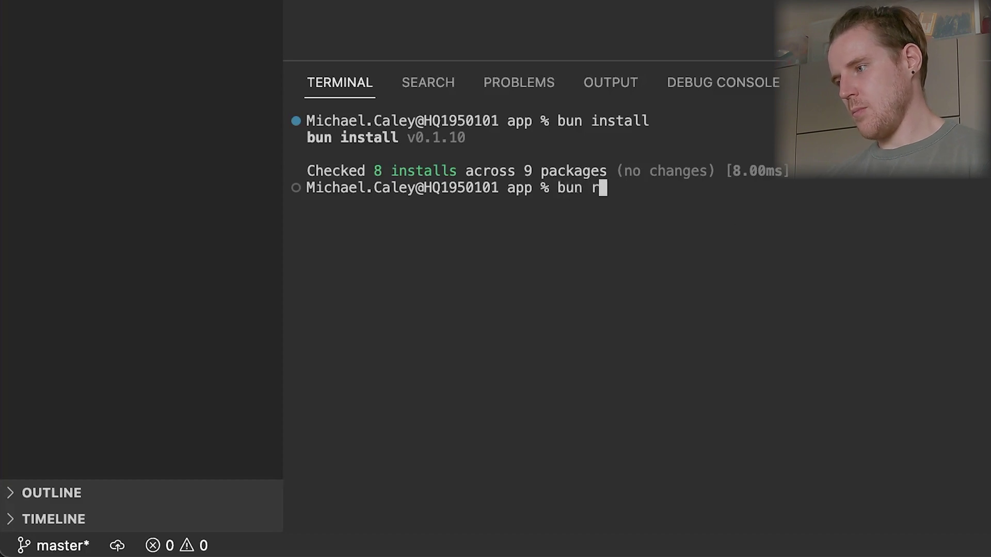
text(art)
key(Return)
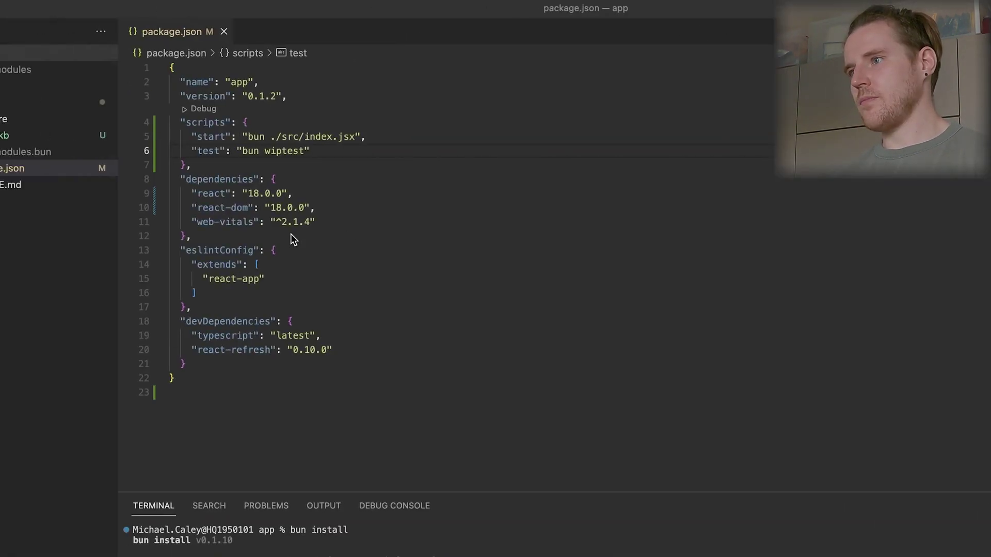
Change the src/App.jsx heading from world to BUN and restart the server.
click(42, 103)
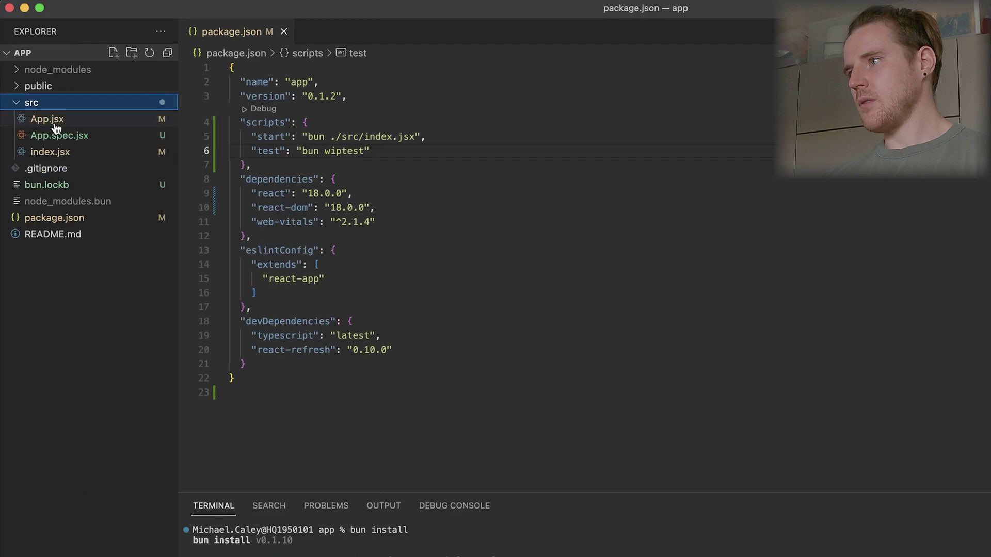
click(56, 125)
double_click(327, 111)
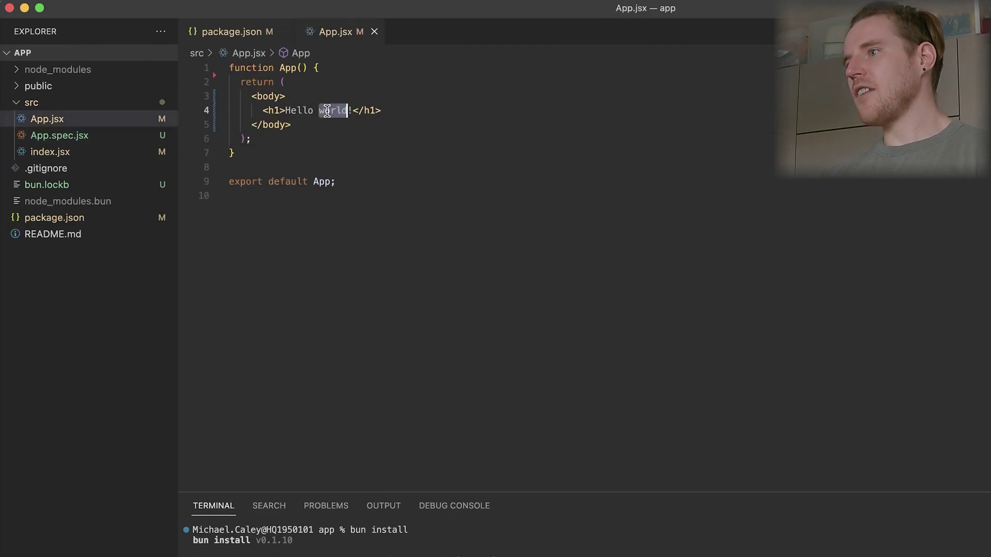
text(PIE)
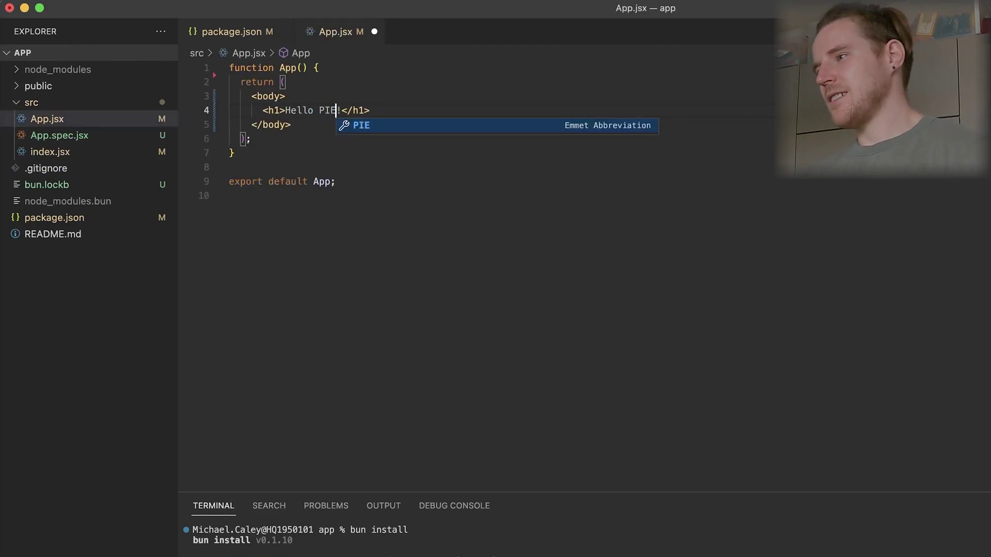
key(BackSpace)
key(BackSpace)
key(BackSpace)
text(BU)
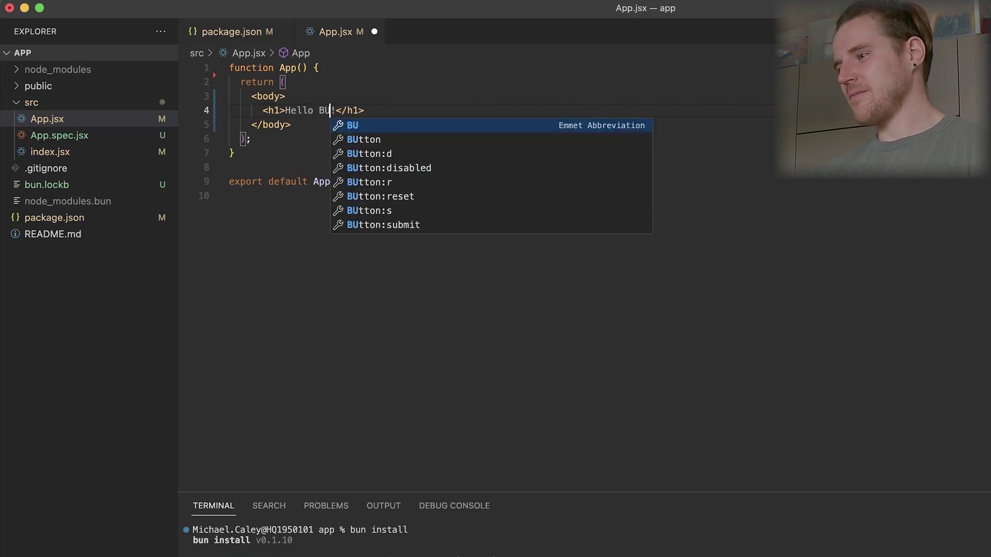
text(N)
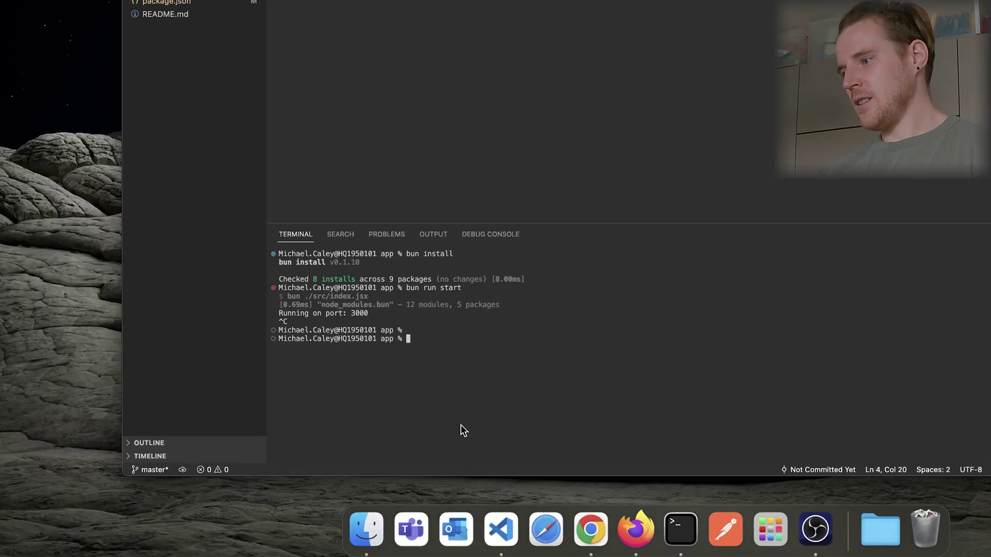
key(Up)
key(Return)
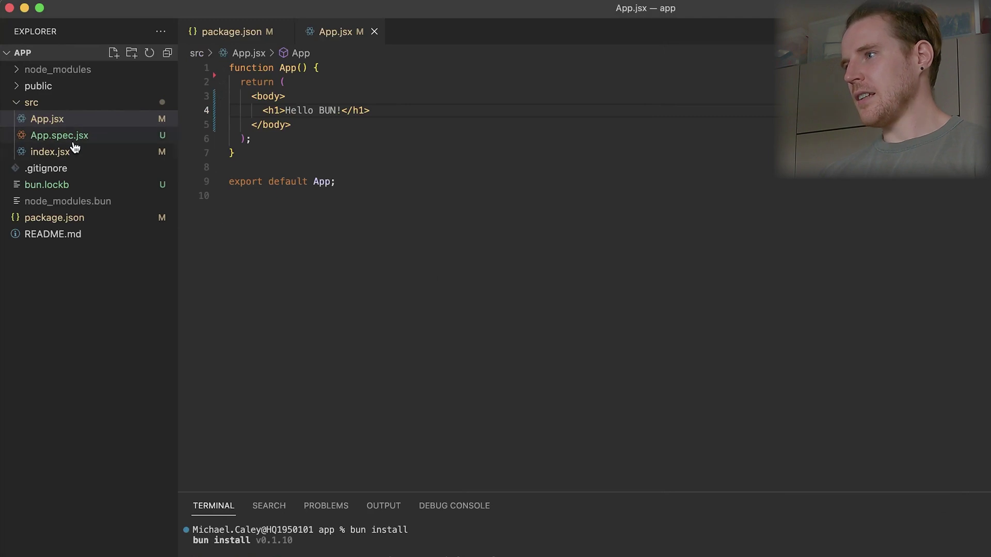
Review the Bun.serve code in index.jsx, then return to App.jsx and the App.spec.jsx spec.
click(68, 152)
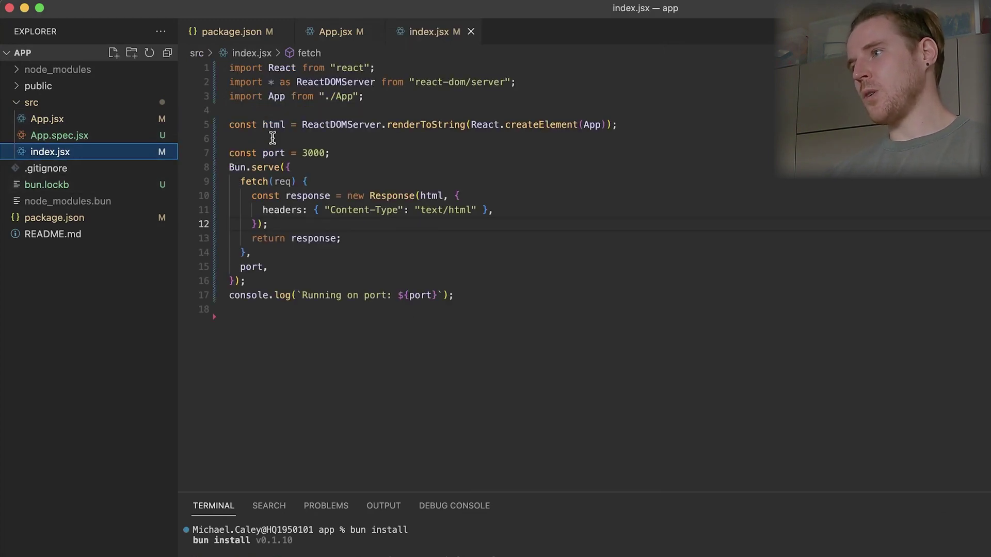
click(617, 125)
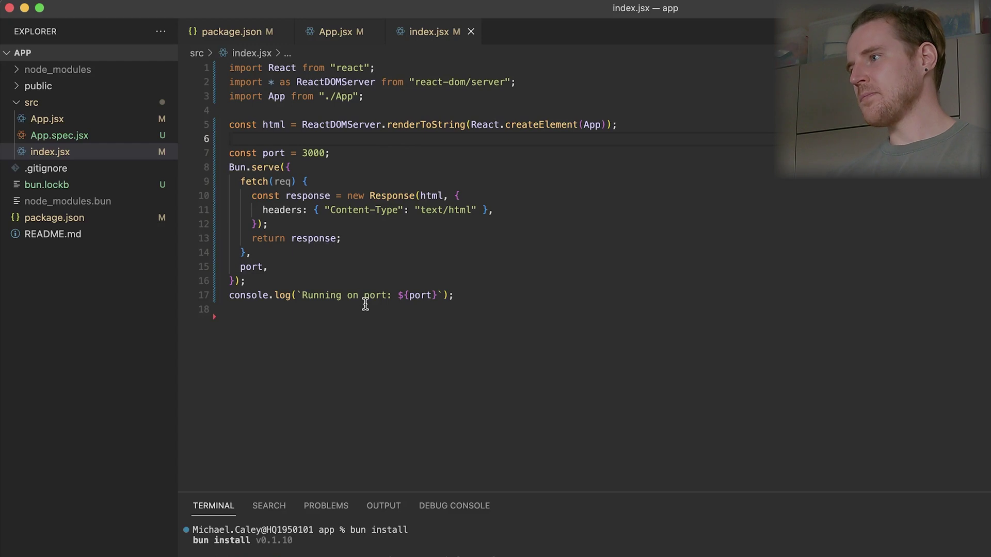
click(324, 33)
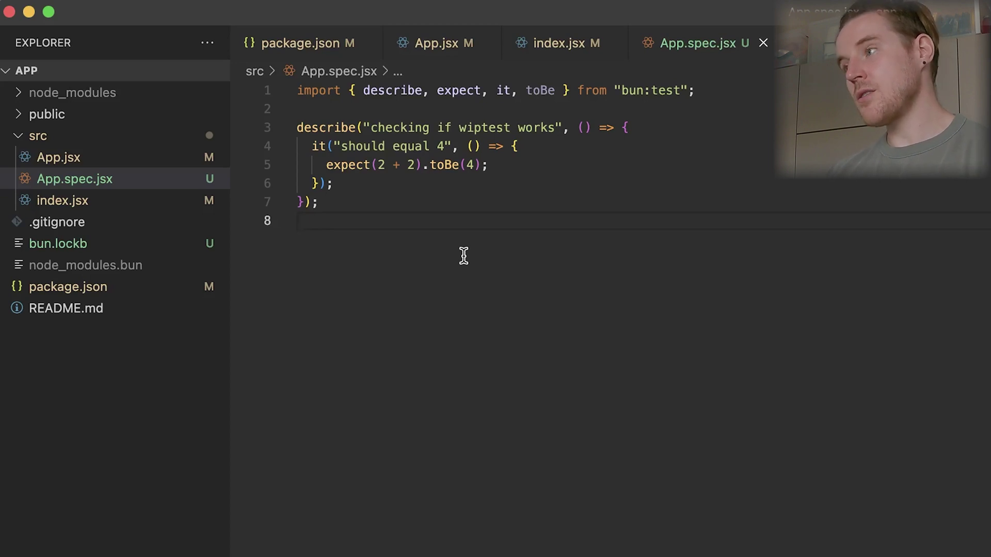
Check the test script in package.json, then run bun run test from App.spec.jsx.
click(305, 43)
drag(481, 199, 274, 199)
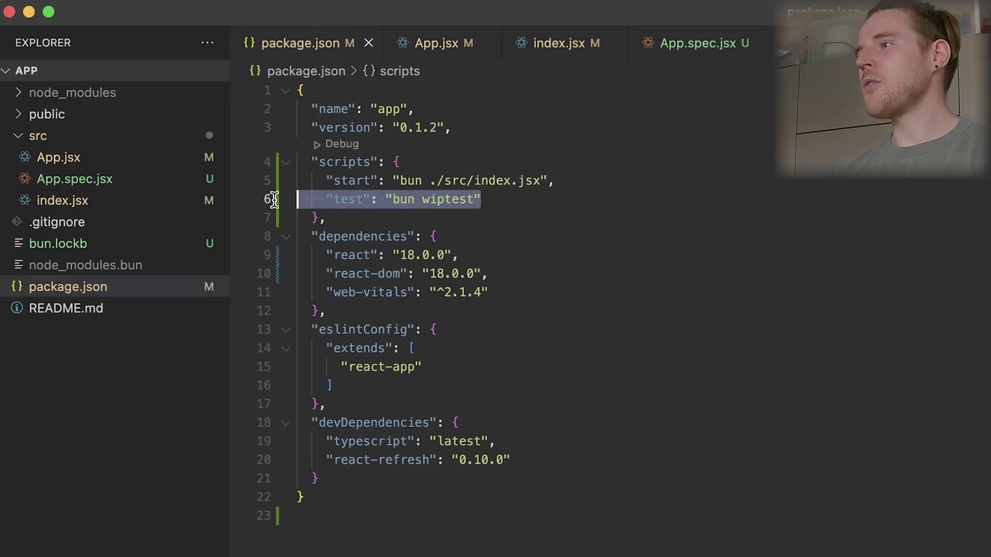
click(510, 206)
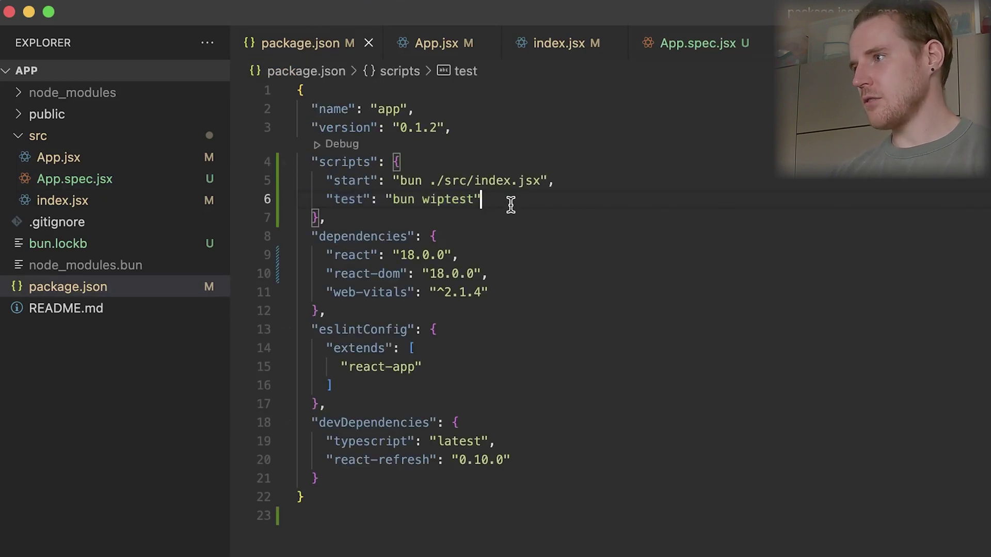
click(666, 40)
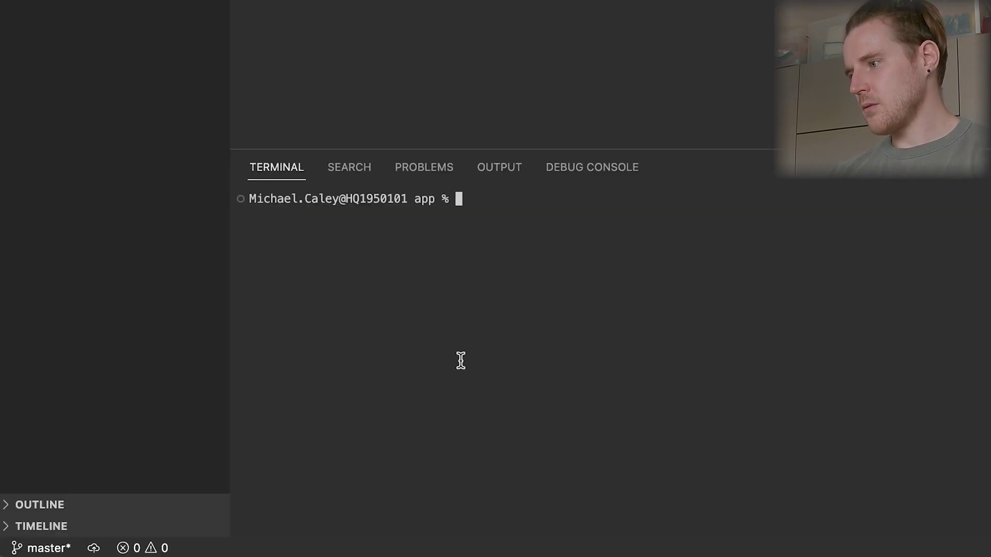
text(bun run te)
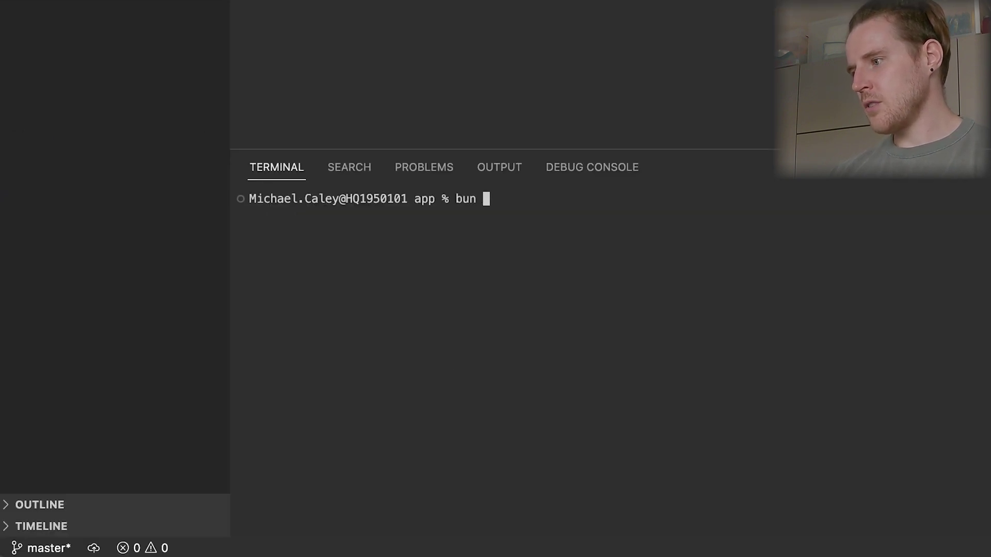
text(st)
key(Return)
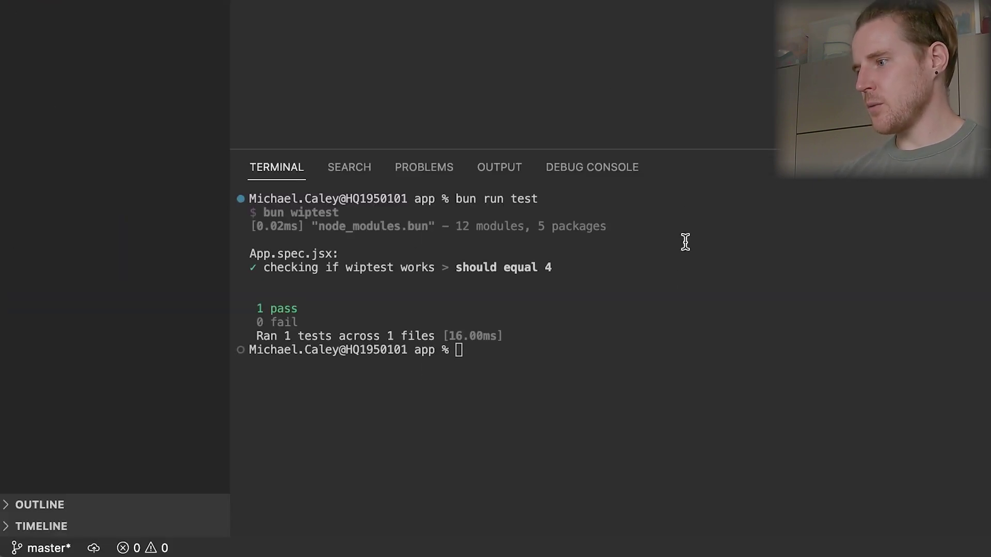
Rerun the tests through a deliberate 2 + 1 failure back to passing, then run bun run test --watch.
key(Up)
key(Return)
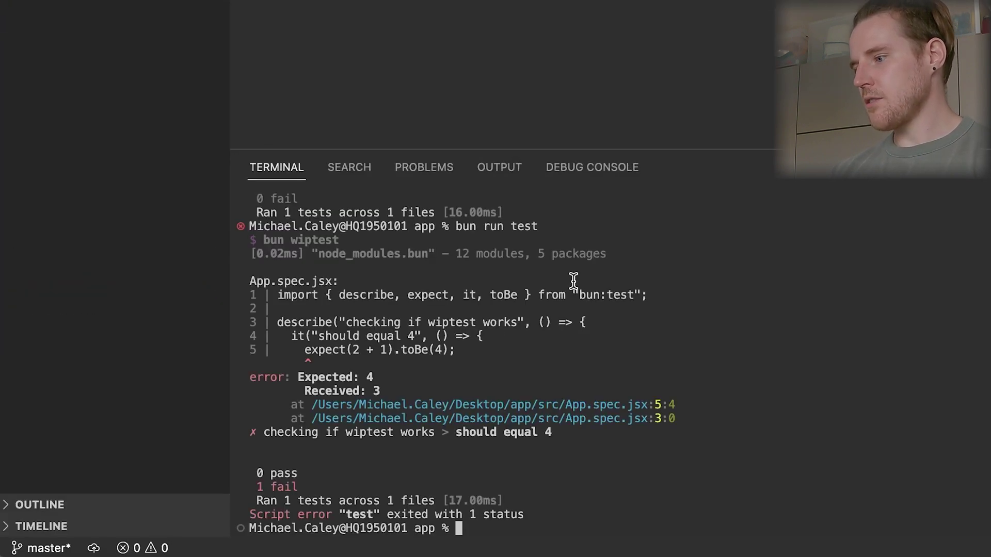
key(Up)
key(Return)
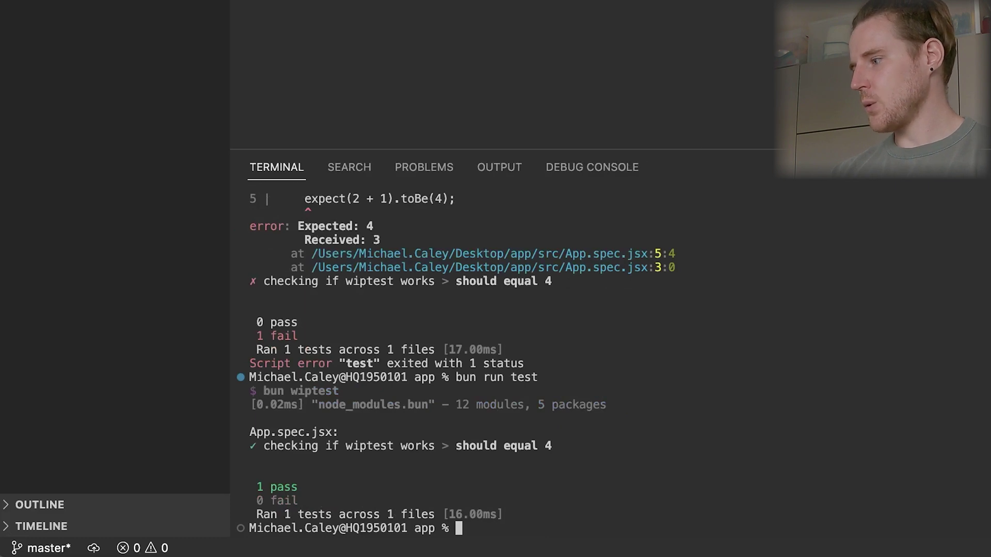
key(Up)
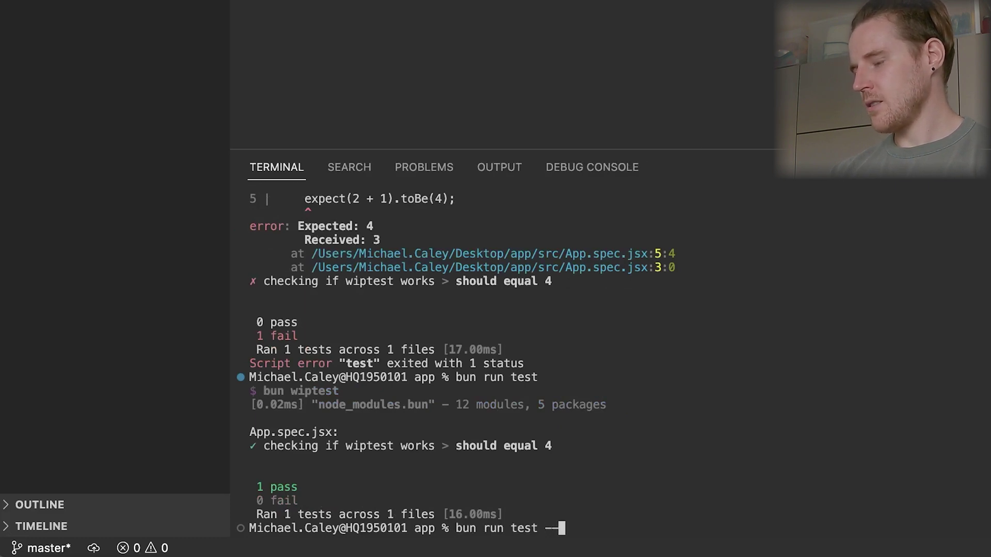
text(watch)
key(Return)
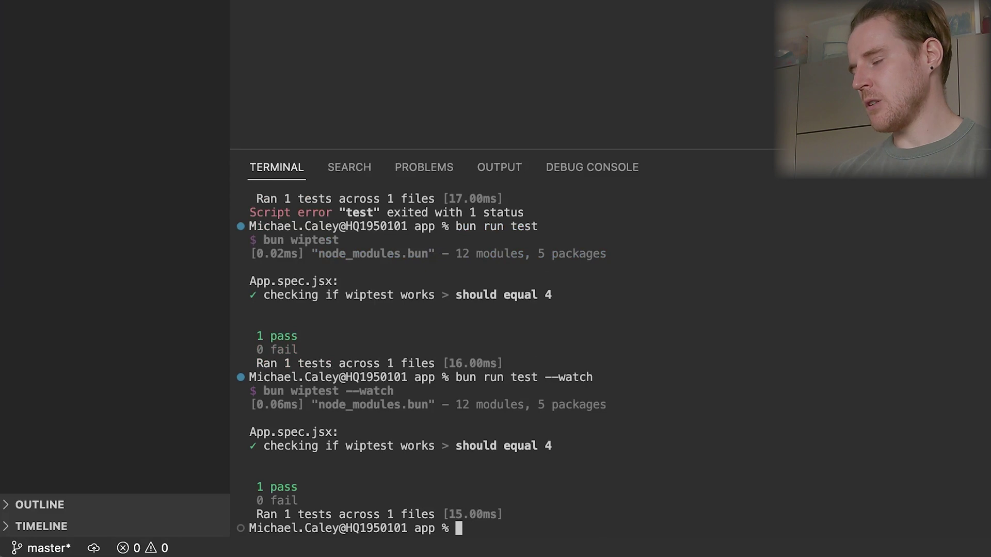